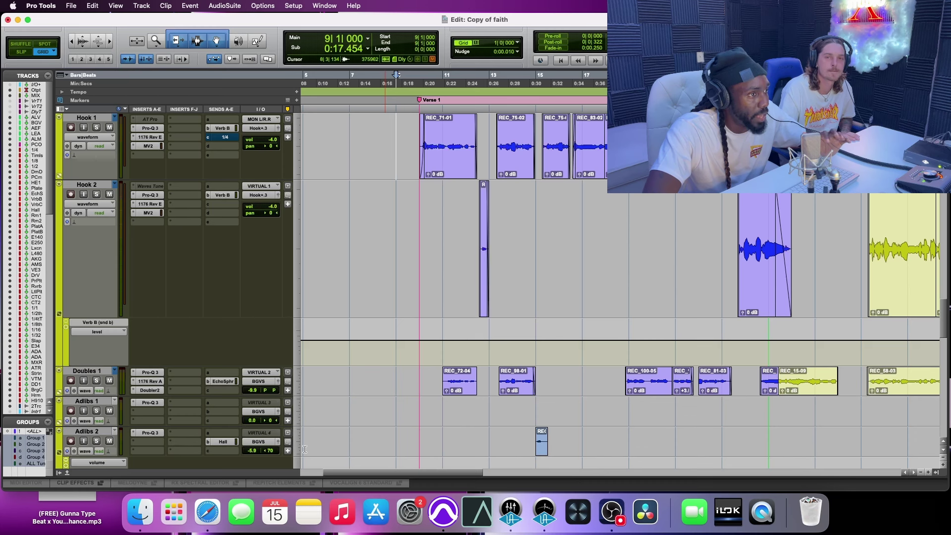
Step: Solo the Hook 1, Hook 2 and Doubles 1 tracks
scroll(305, 450, down, 5)
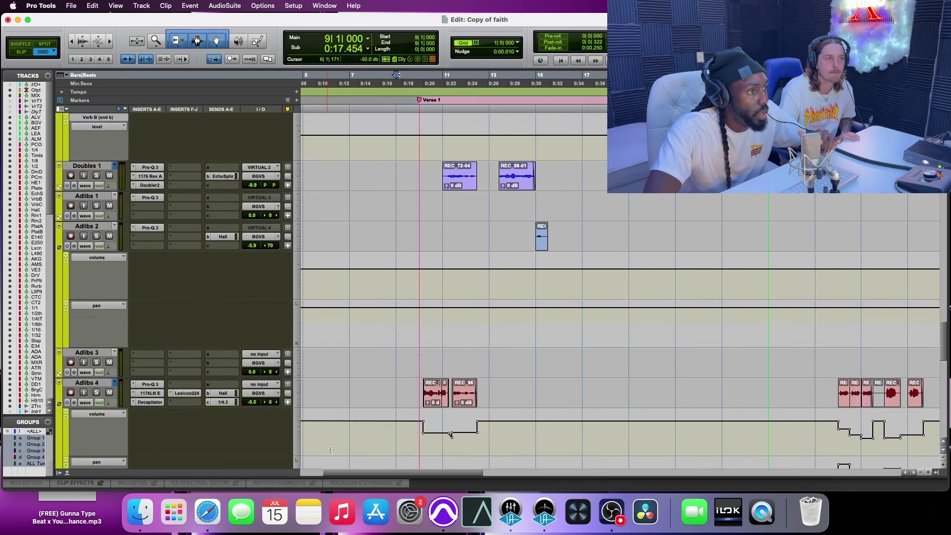
scroll(333, 448, up, 5)
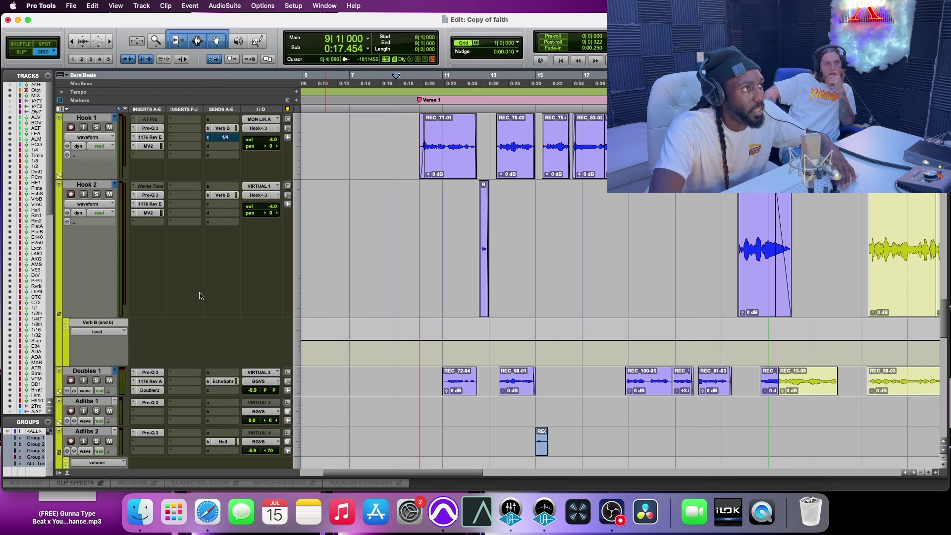
click(96, 128)
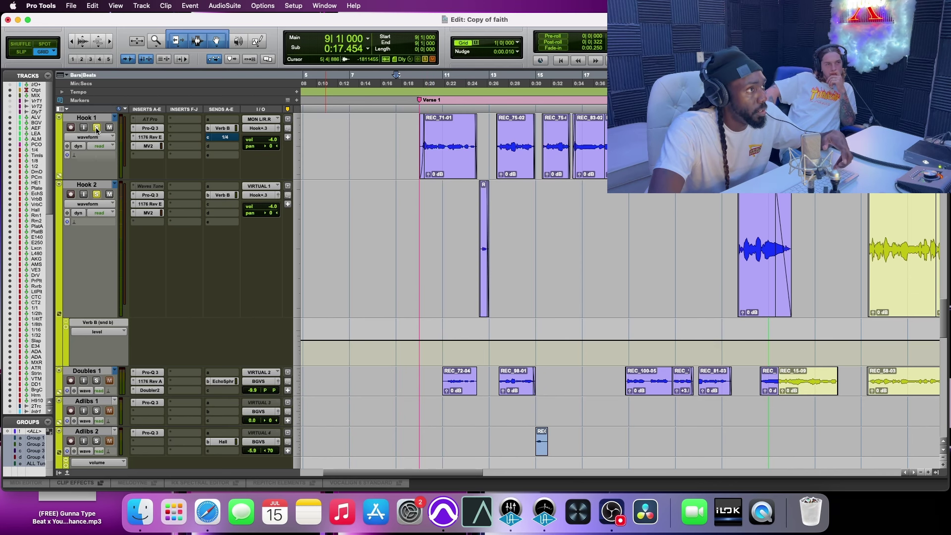
click(97, 381)
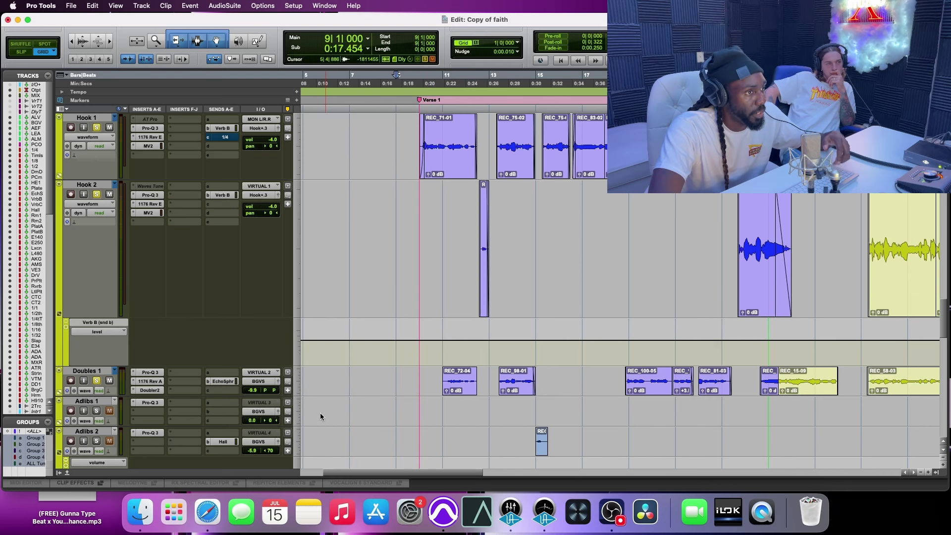
Step: Play the soloed vocals from bar 10, at the Verse 1 marker, then stop playback
click(424, 376)
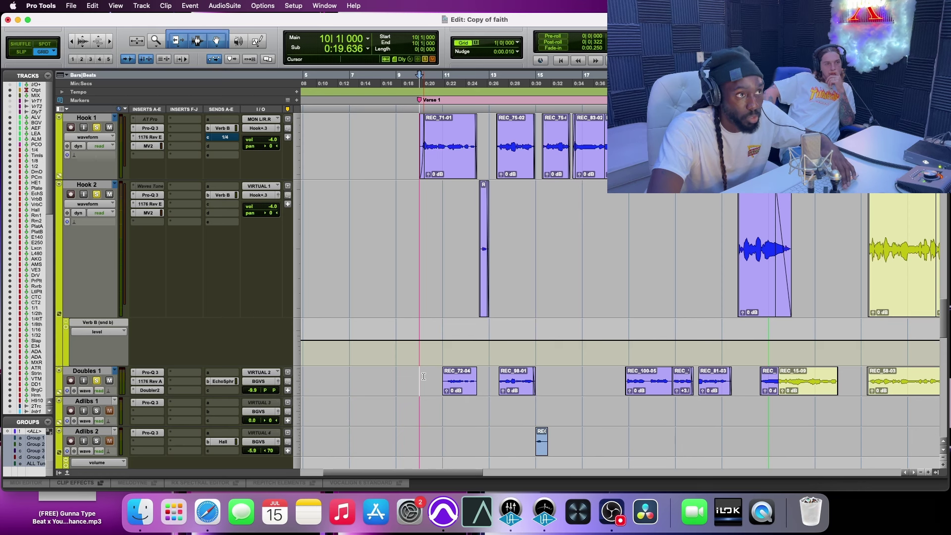
key(space)
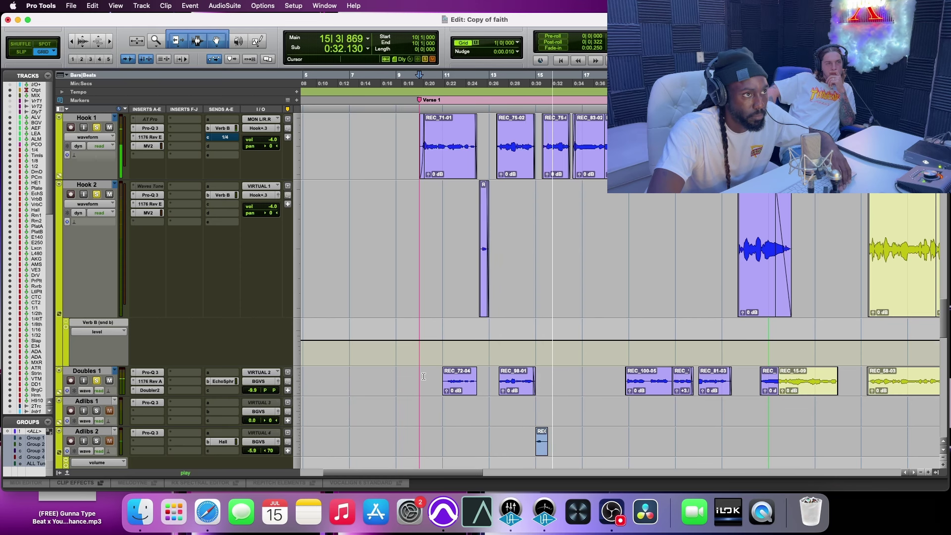
key(space)
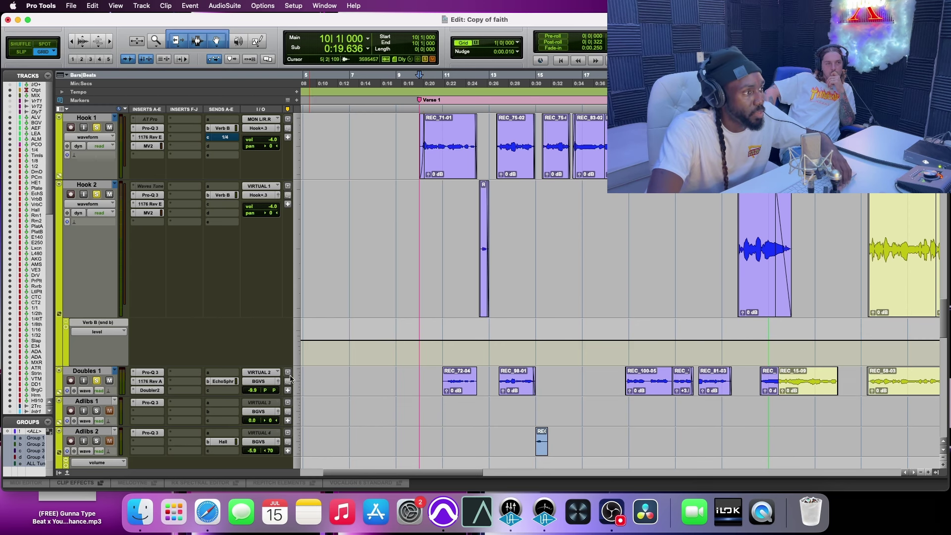
Step: Make the Doubles 1 track slightly taller and open its Doubler2 plug-in, toggling the direct signal on and off
drag(98, 397, 97, 413)
click(151, 392)
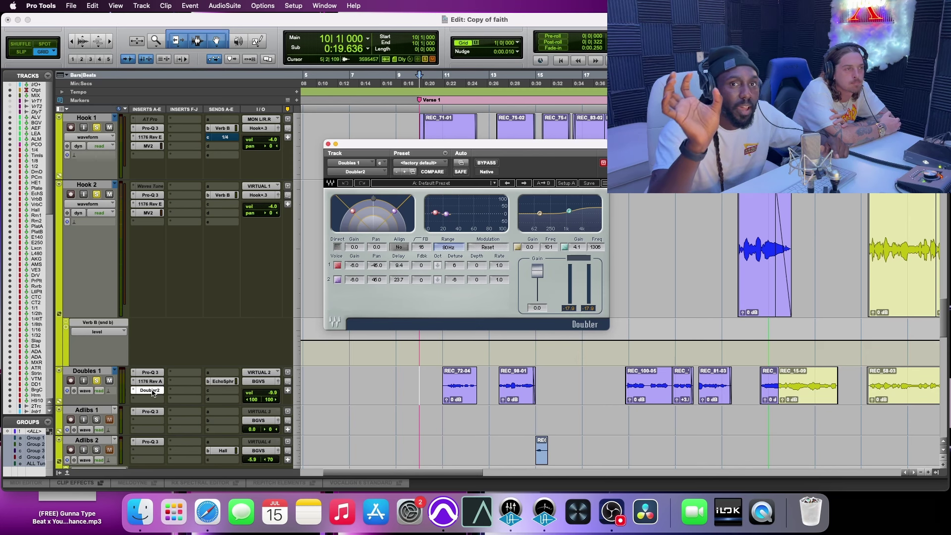
click(338, 247)
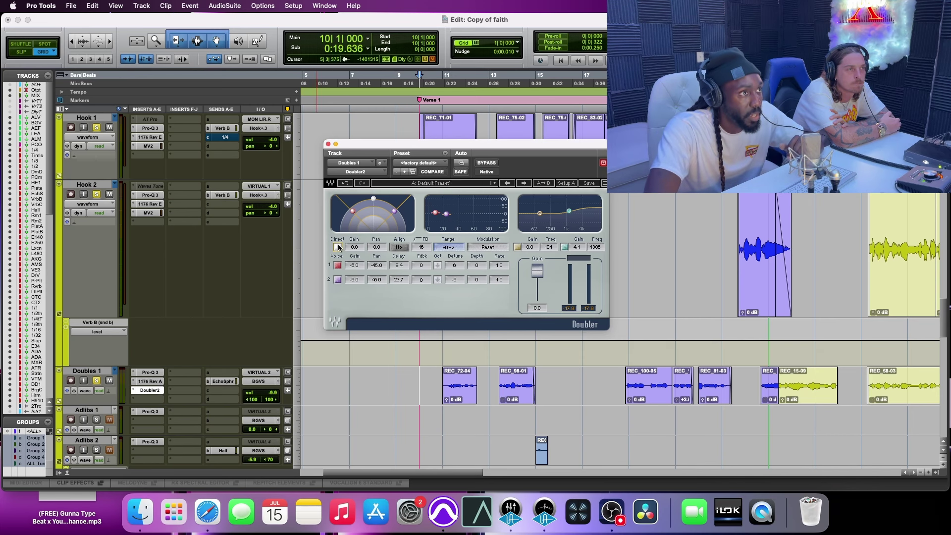
click(338, 247)
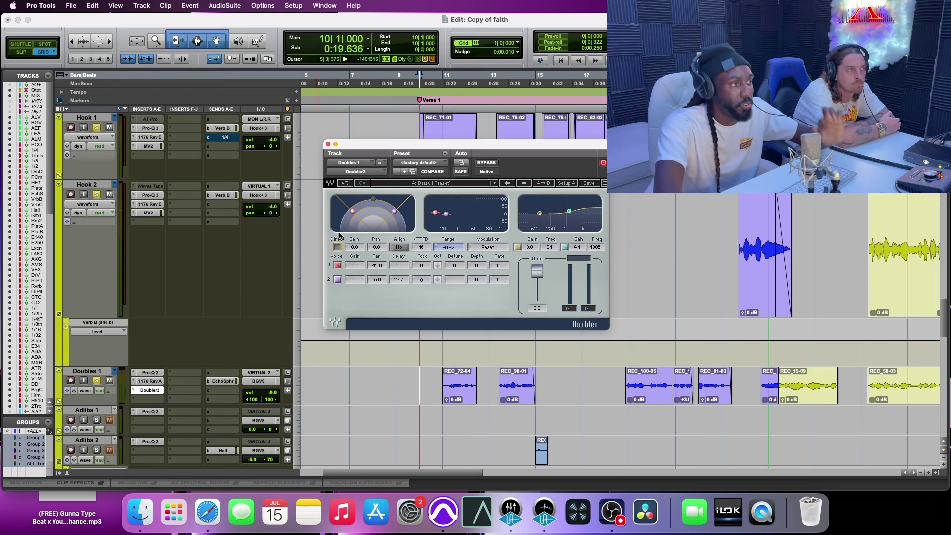
Step: Inspect the Pro-Q 3 equalizer on Doubles 1, then close it
click(159, 372)
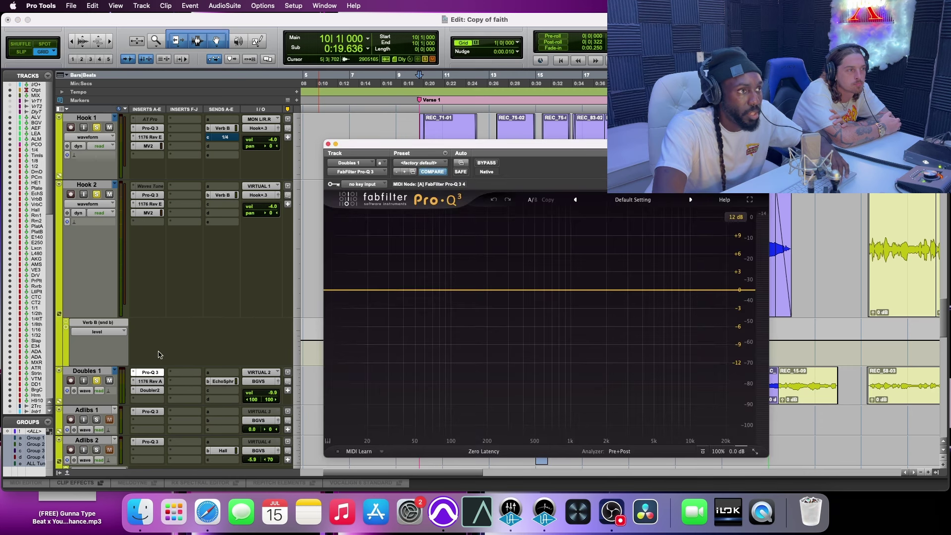
drag(487, 149, 432, 103)
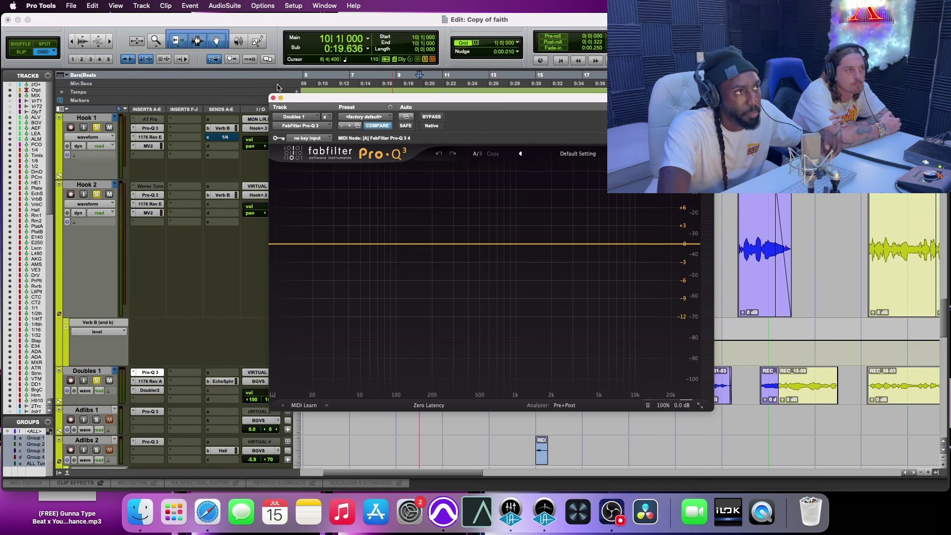
click(274, 98)
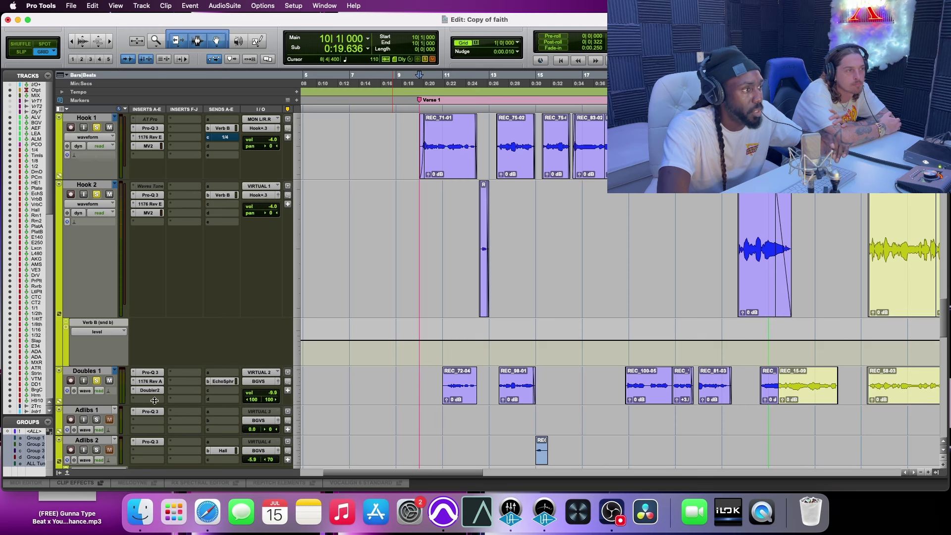
Step: Open the 1176 Rev A compressor on Doubles 1, play the vocals, and compare the ratio settings 4 and 12
click(153, 382)
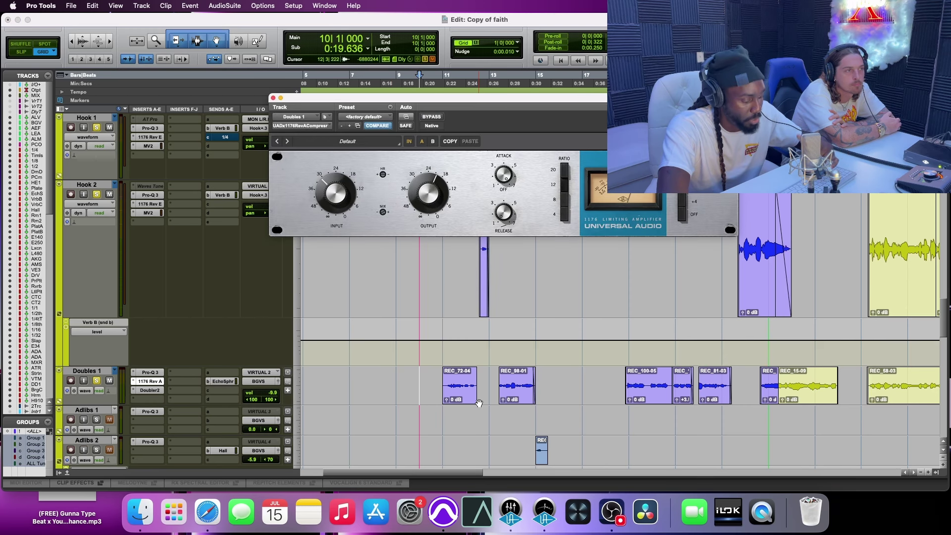
key(space)
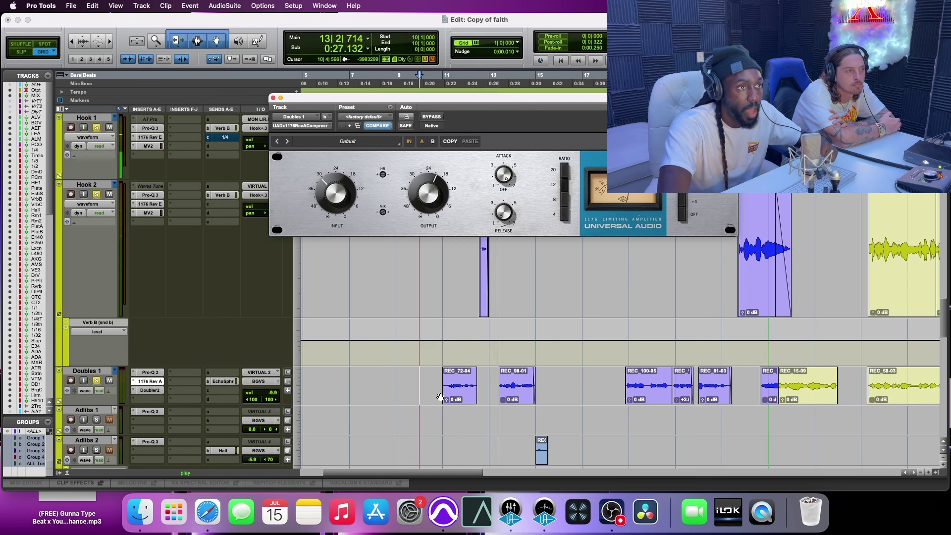
key(space)
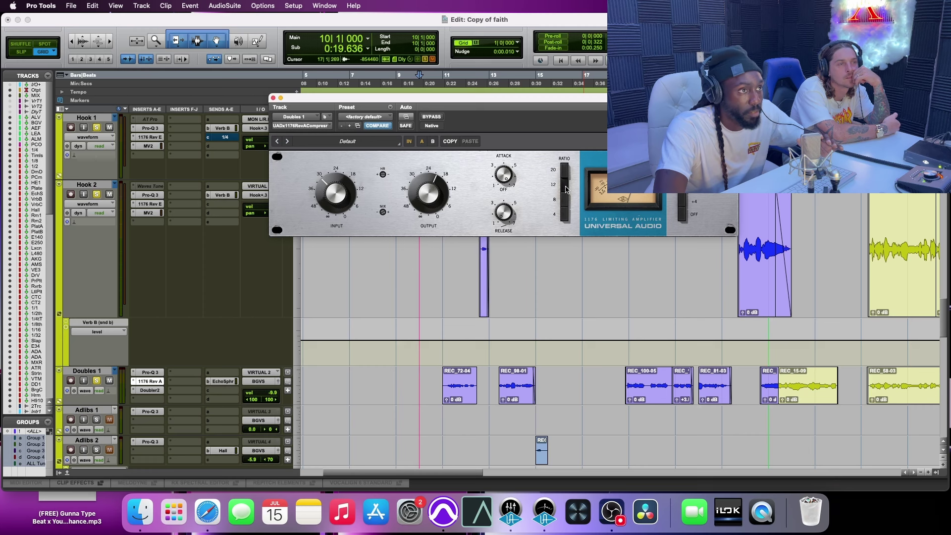
click(565, 217)
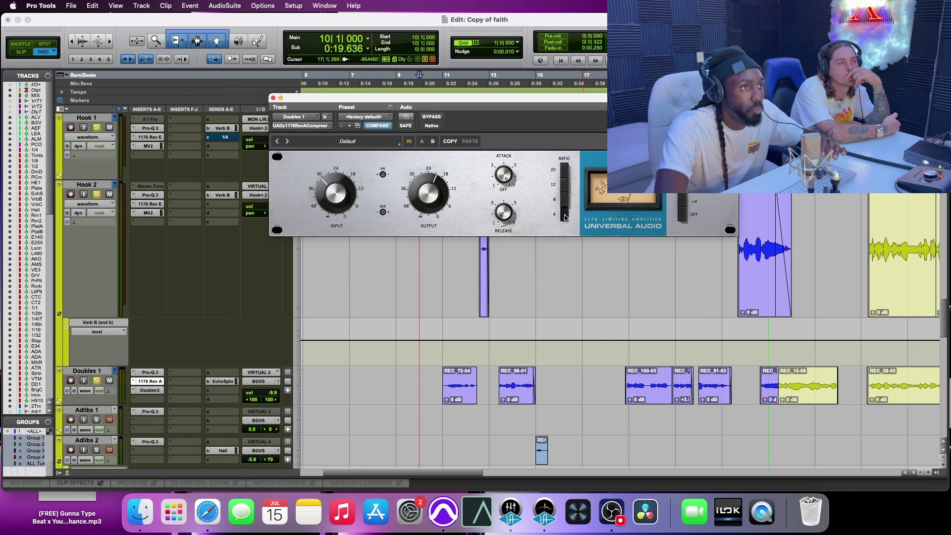
click(568, 186)
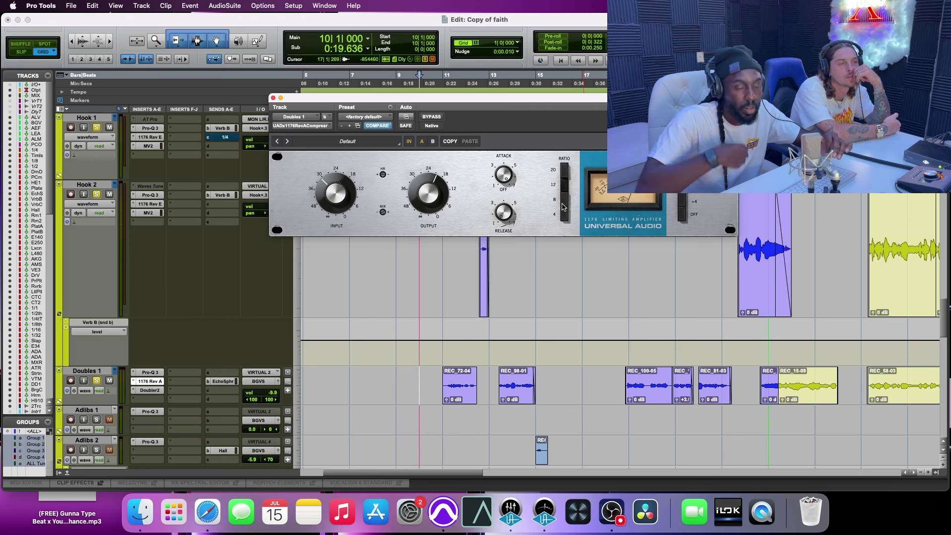
Step: Review the Doubler2 and 1176 Rev A plug-ins on Doubles 1, moving their windows to see the compressor controls
click(150, 390)
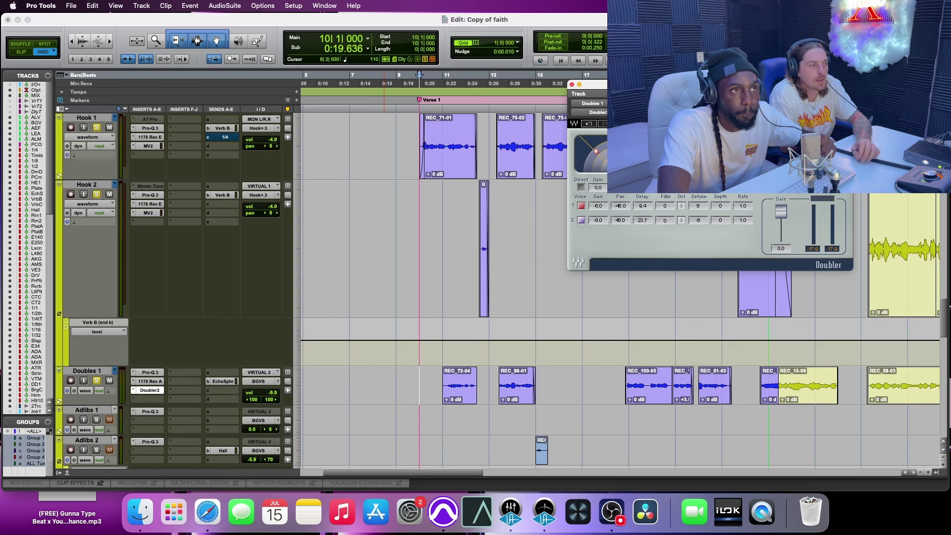
drag(718, 85, 599, 80)
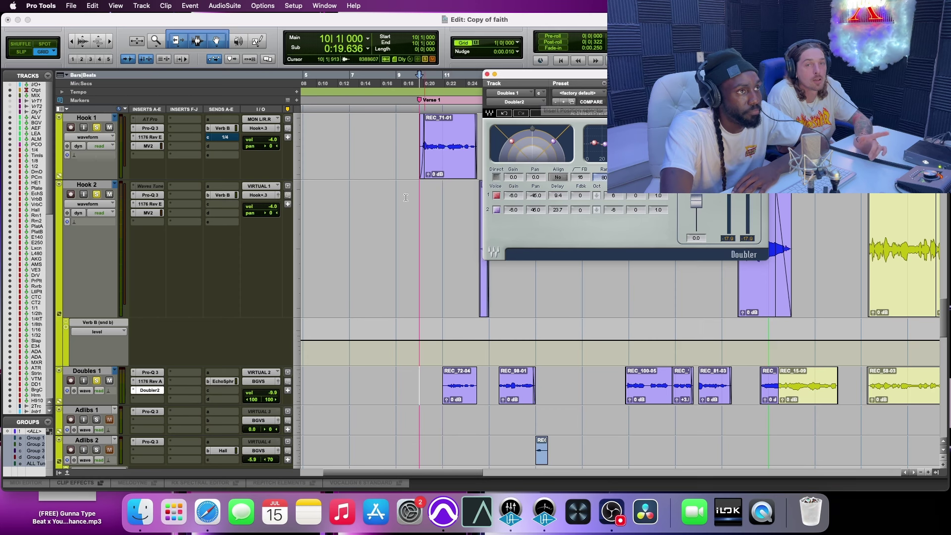
click(156, 383)
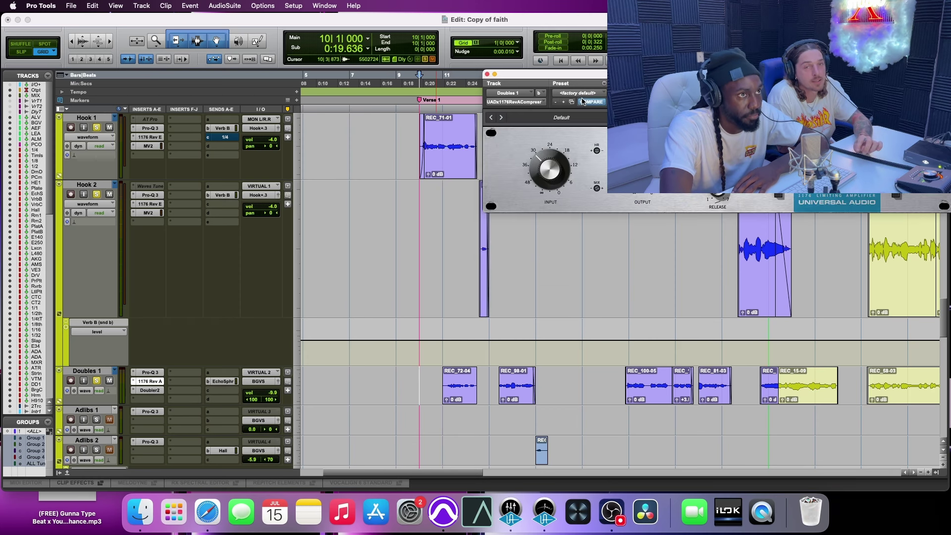
drag(694, 78, 472, 80)
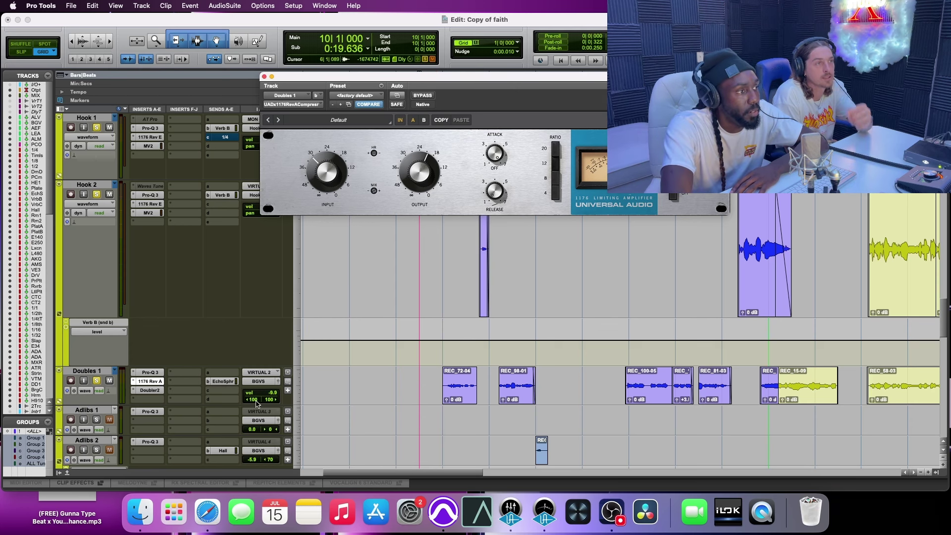
Step: Reopen Doubler2 on Doubles 1 and roll off the lows with its low EQ band at gain -33.5, 134 Hz
click(158, 392)
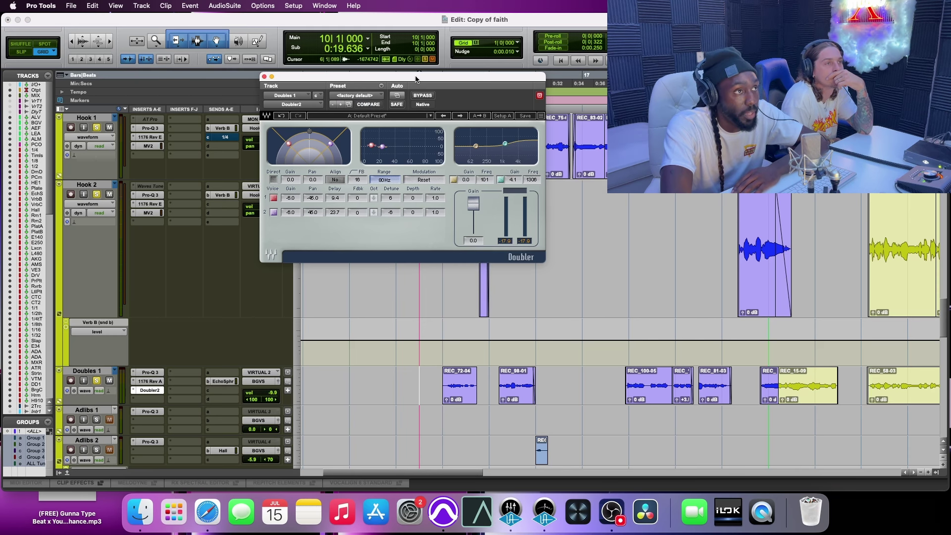
drag(416, 79, 489, 75)
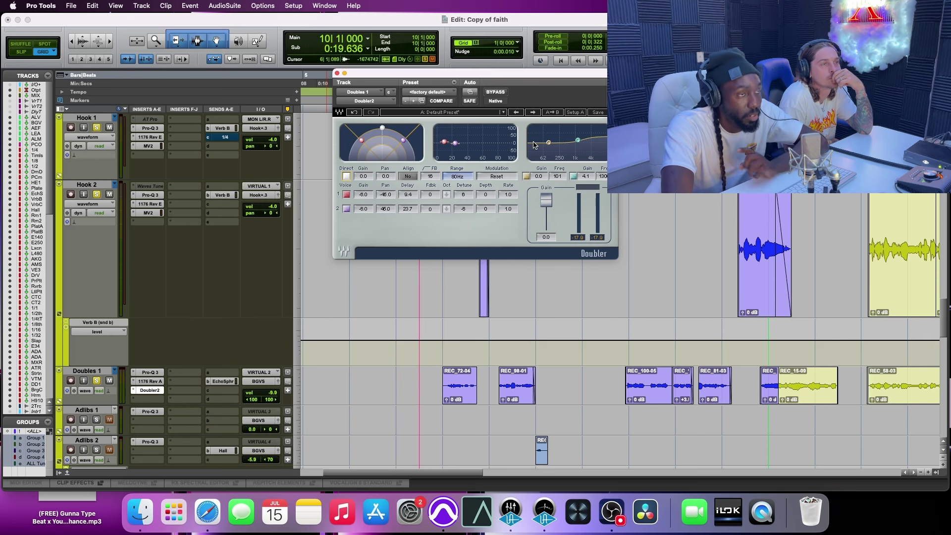
drag(547, 145, 553, 148)
Step: Audition the low-cut doubles and select the REC_72-04 clip on Doubles 1 as the playback range
key(space)
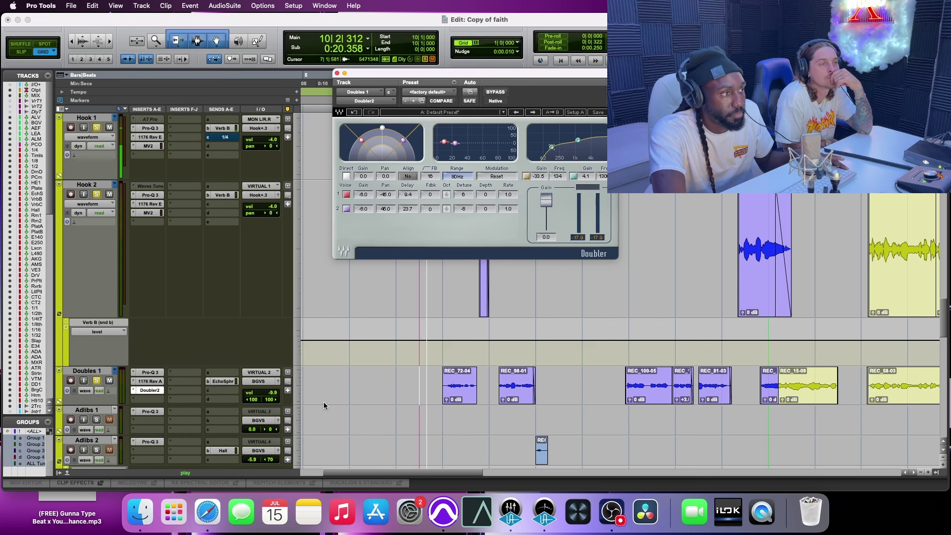
click(464, 397)
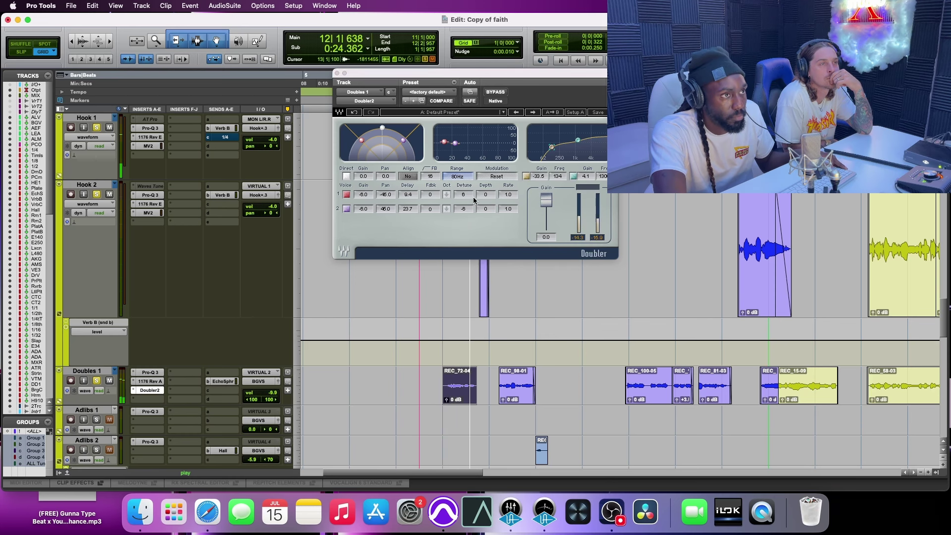
key(space)
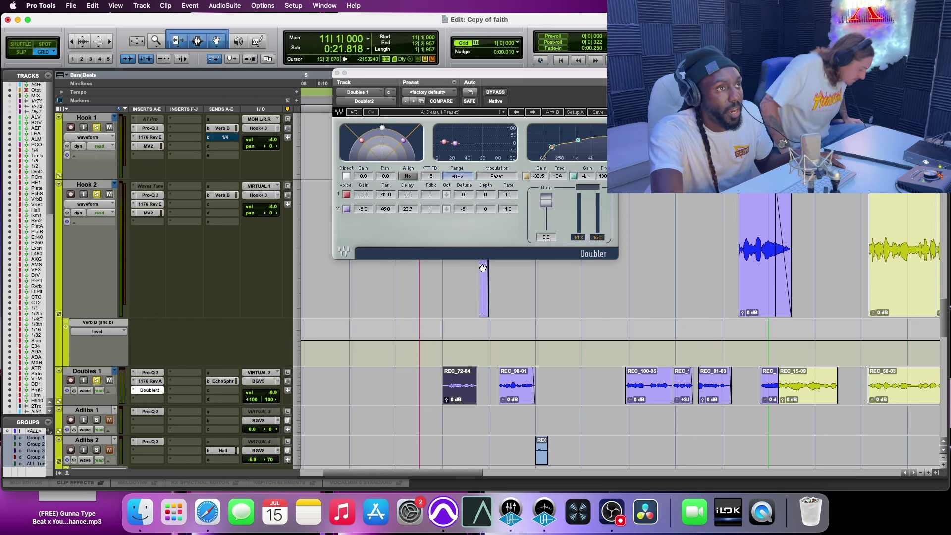
Step: Roll off the highs with the high EQ band of Doubler2 and play the REC_72-04 clip to hear it
drag(579, 137, 583, 147)
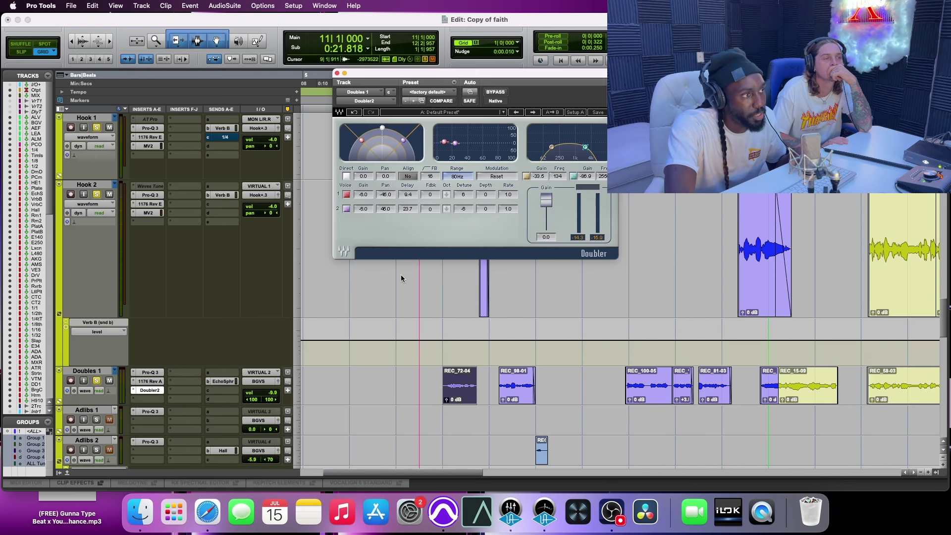
key(space)
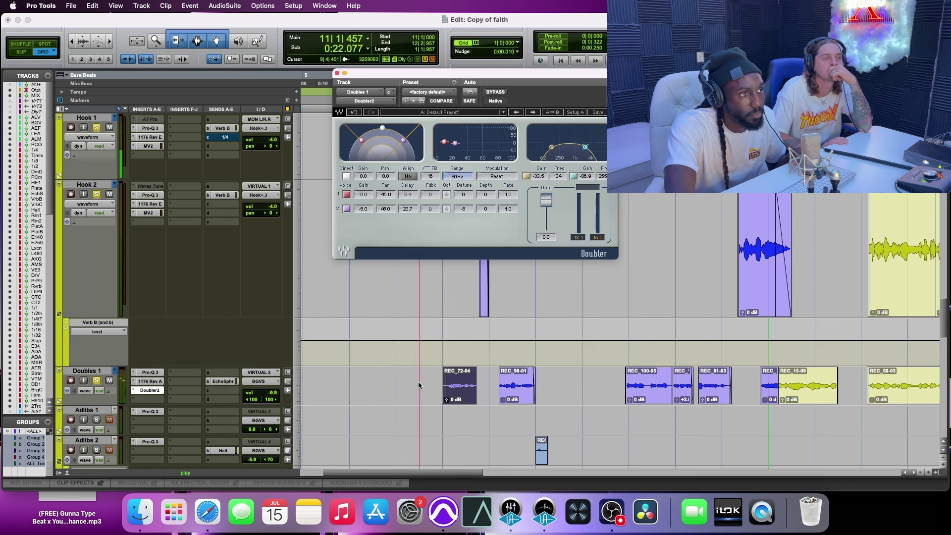
key(space)
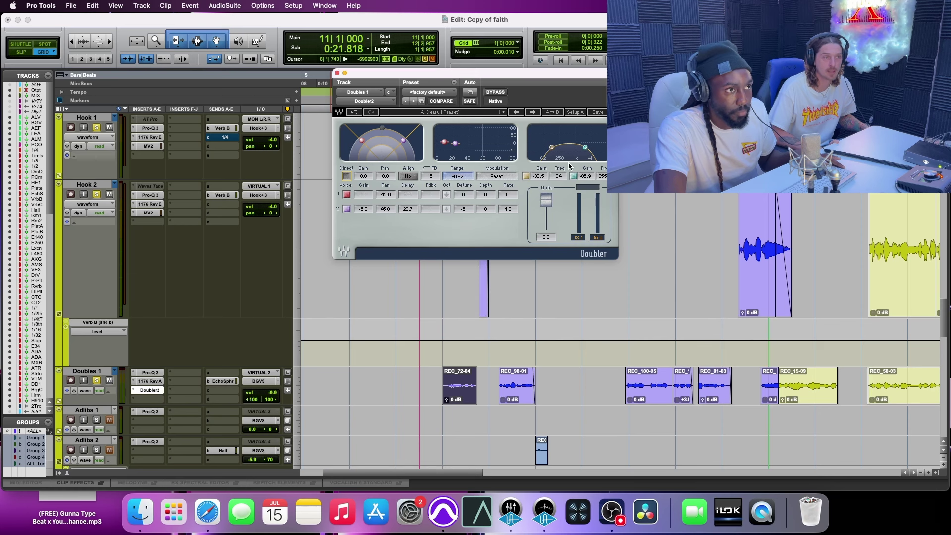
Step: Raise the frequency of Doubler2's high EQ roll-off, toggle the direct signal while fine-tuning the band, and audition the REC_72-04 clip
drag(586, 149, 595, 146)
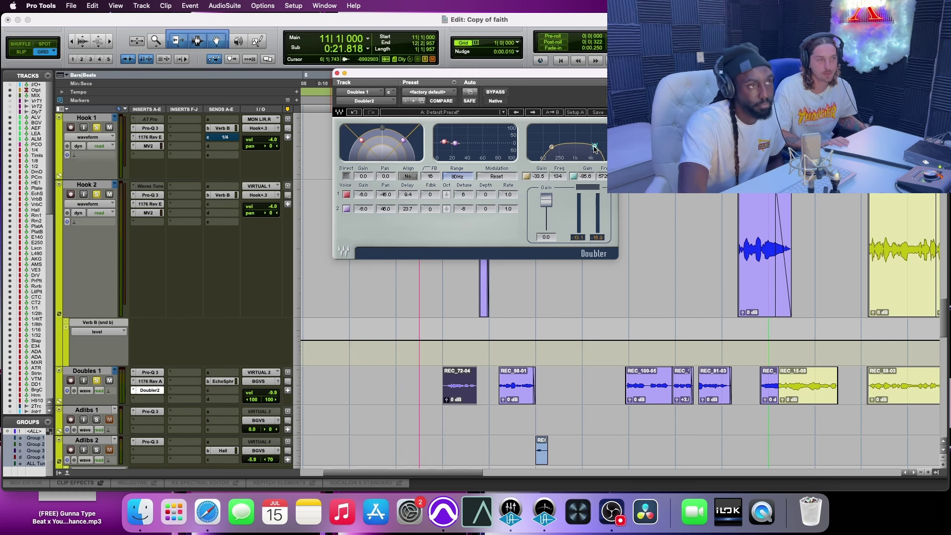
click(346, 176)
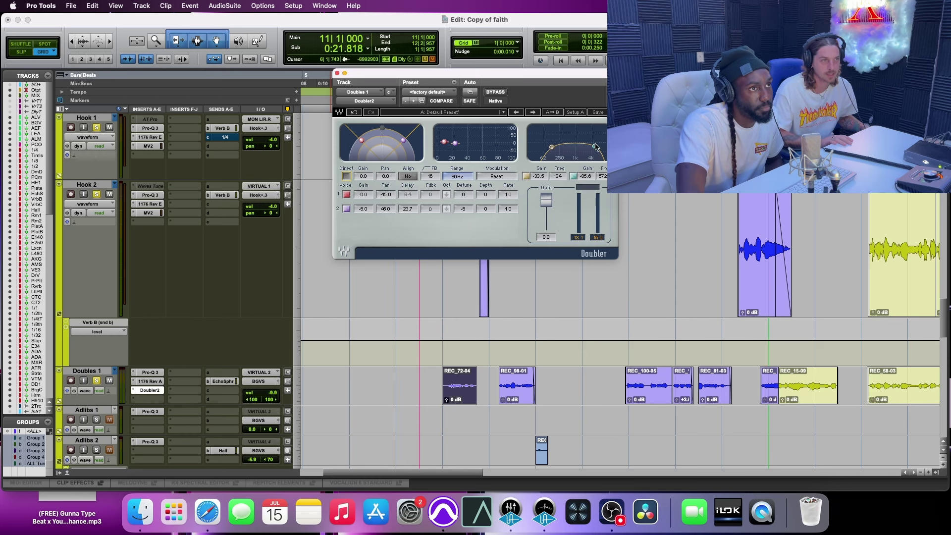
drag(597, 151, 593, 152)
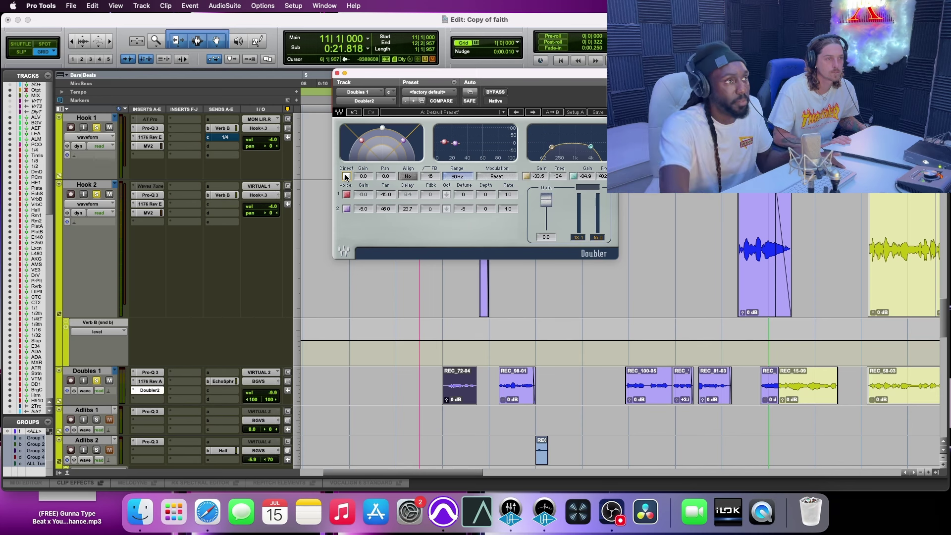
key(space)
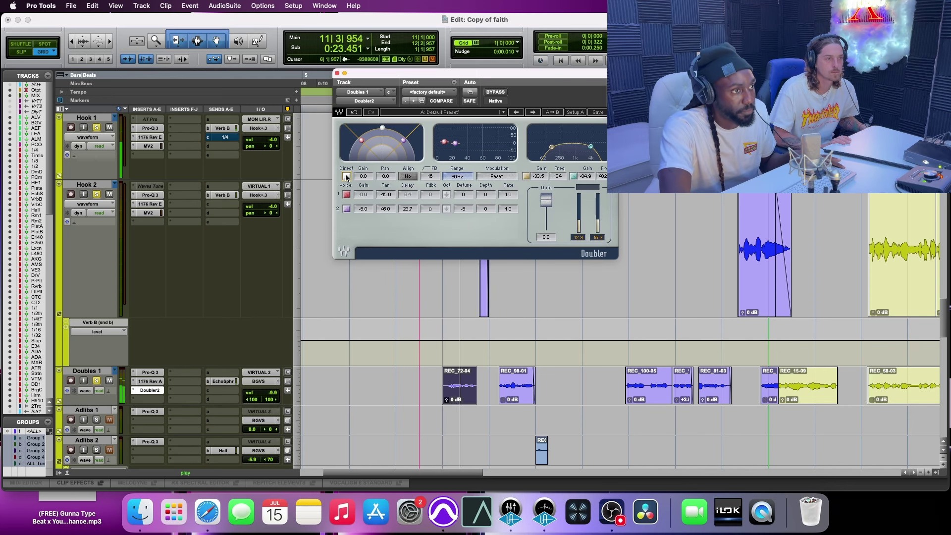
key(space)
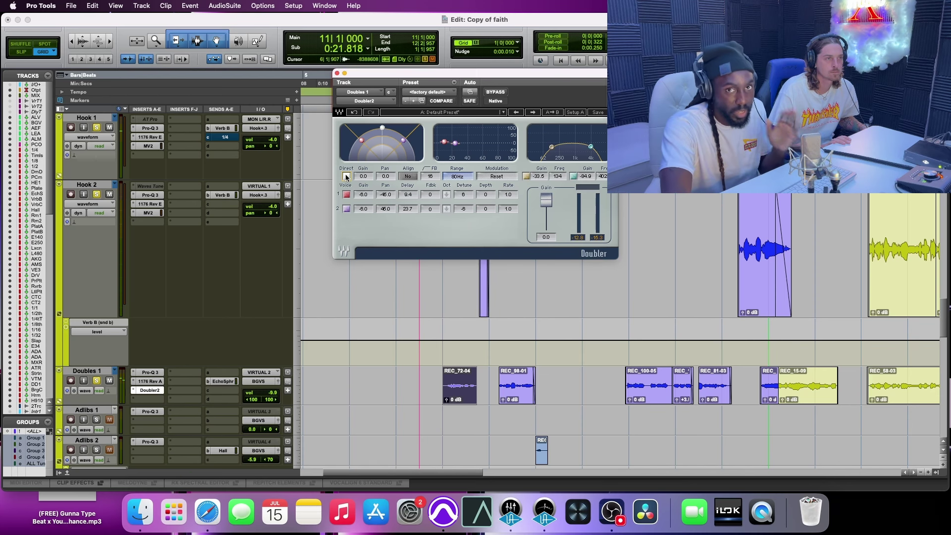
Step: Audition the REC_72-04 clip on Doubles 1, then show the track's EchoSphere send fader in place of Doubler2
key(space)
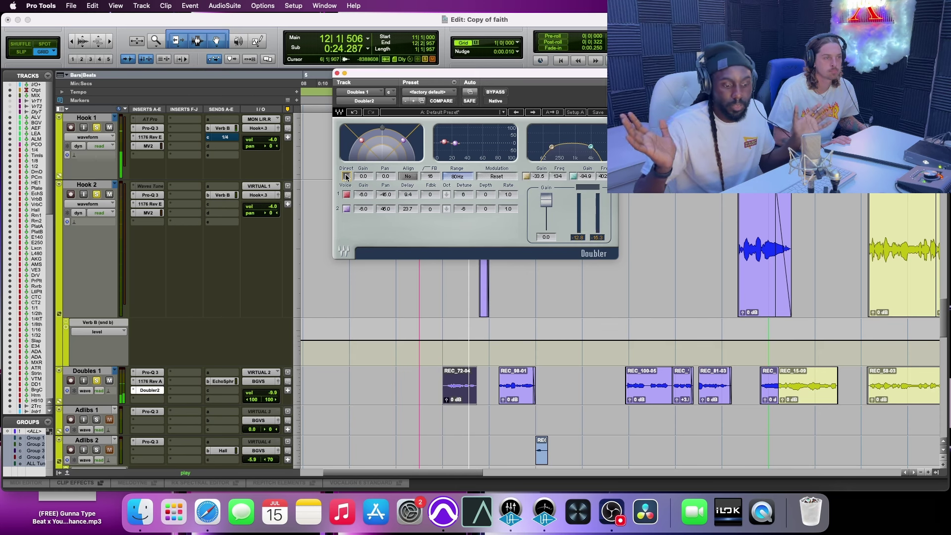
key(space)
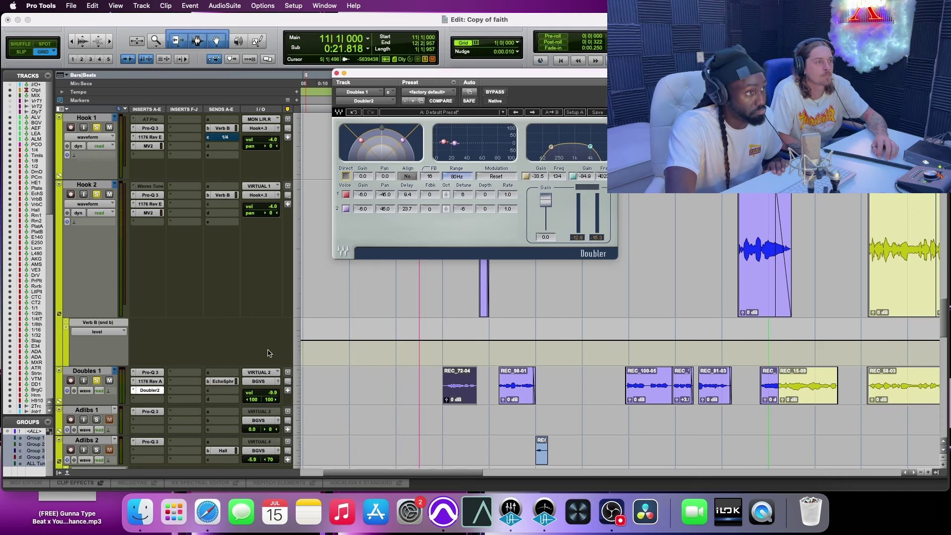
click(222, 381)
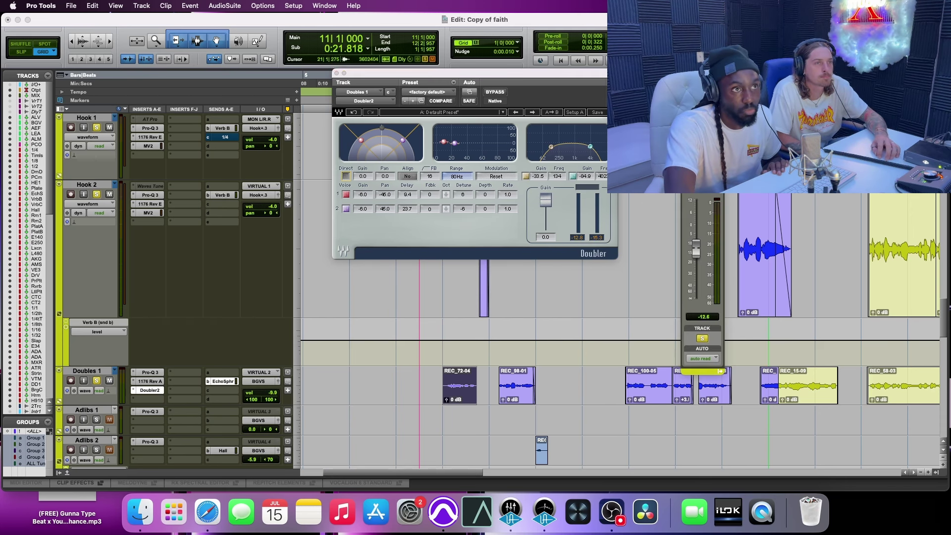
click(336, 74)
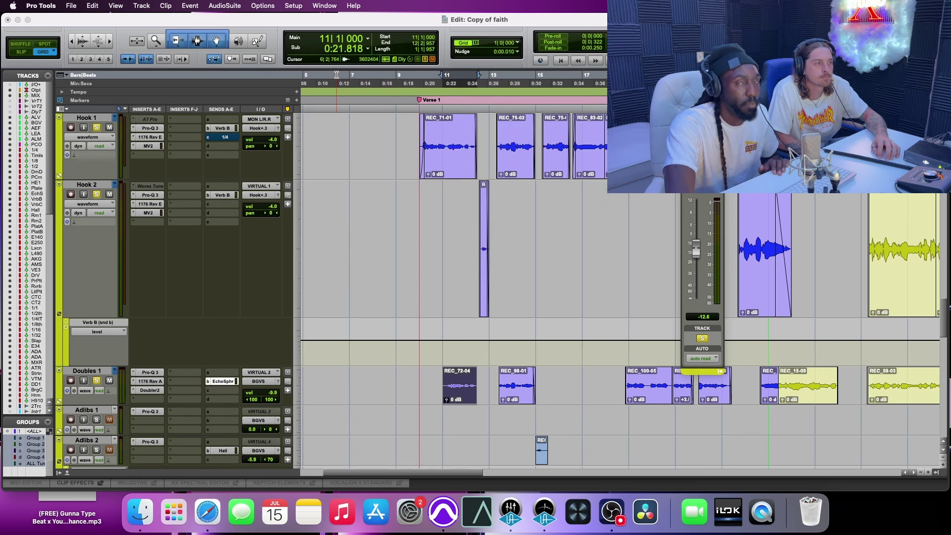
Step: Locate and select the BGVS bus that the doubles feed, and check its FabFilter Pro-Q 2 insert
scroll(322, 285, down, 5)
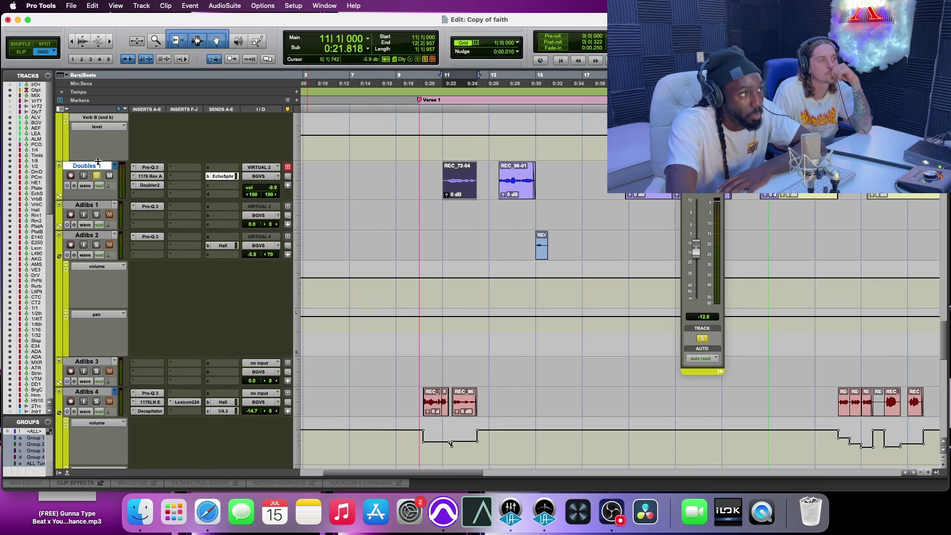
scroll(97, 161, down, 10)
scroll(99, 163, down, 5)
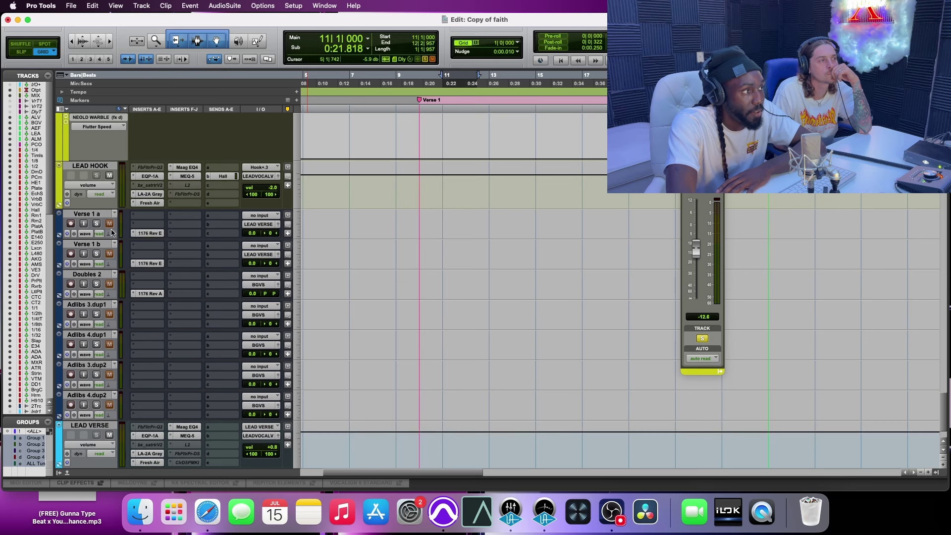
scroll(112, 232, up, 2)
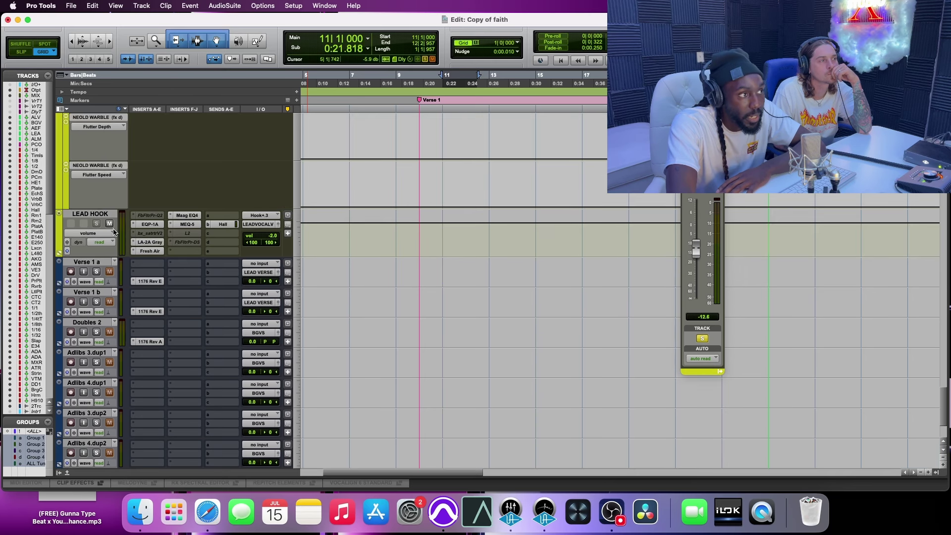
scroll(113, 232, up, 6)
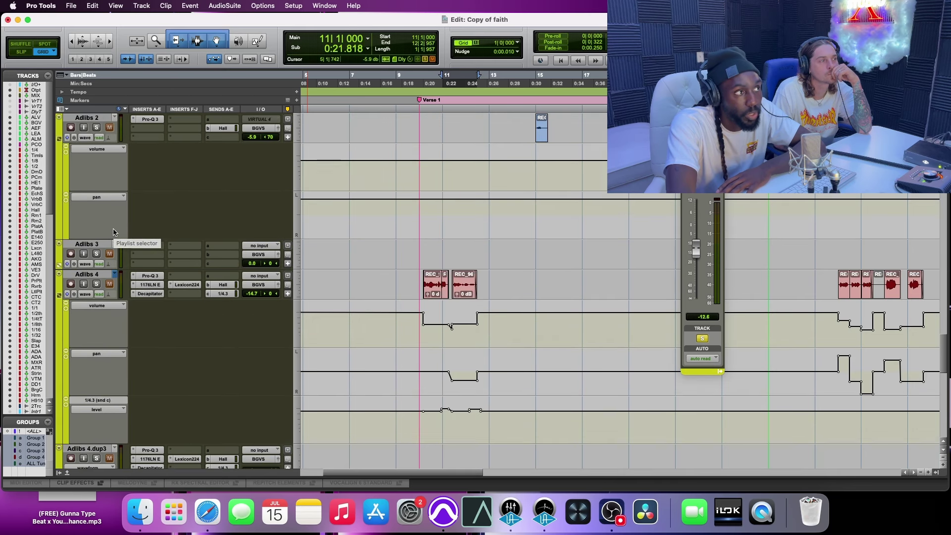
scroll(112, 232, up, 8)
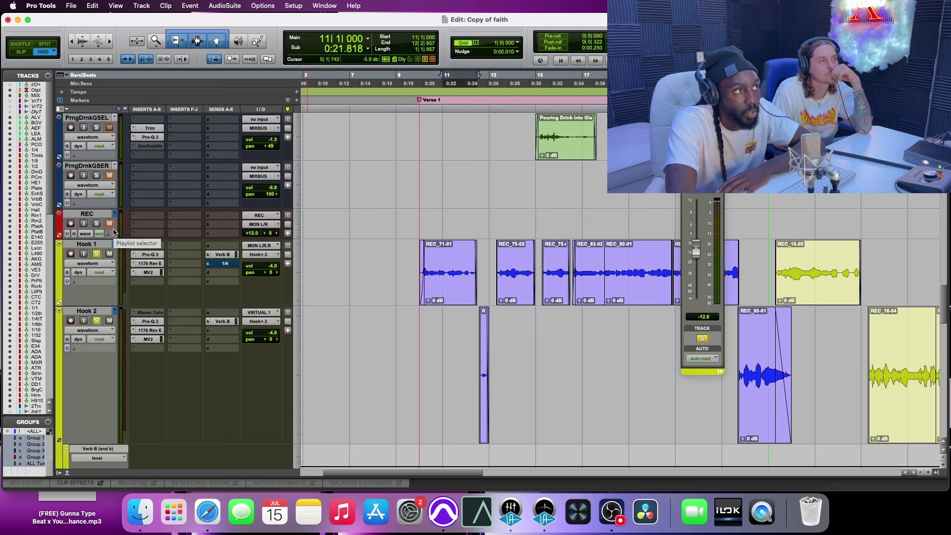
scroll(113, 232, up, 10)
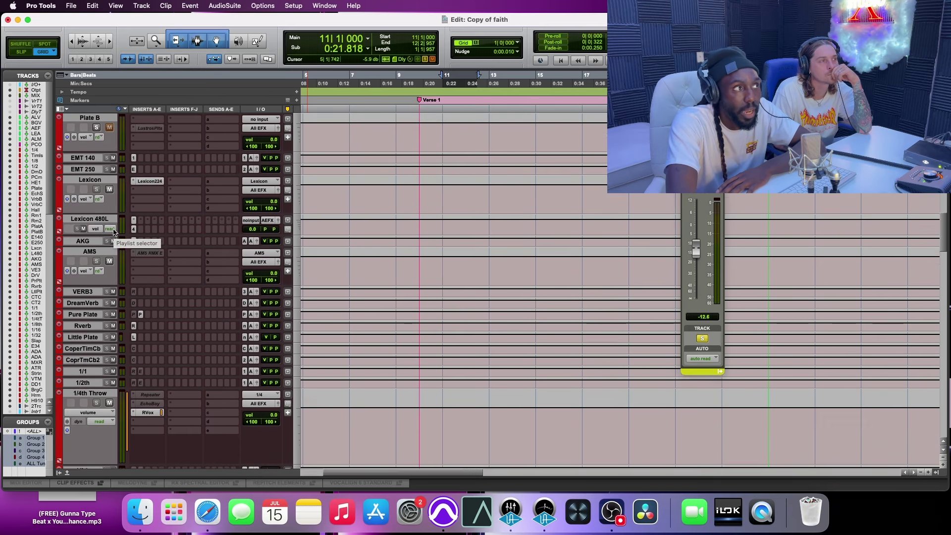
scroll(113, 232, up, 12)
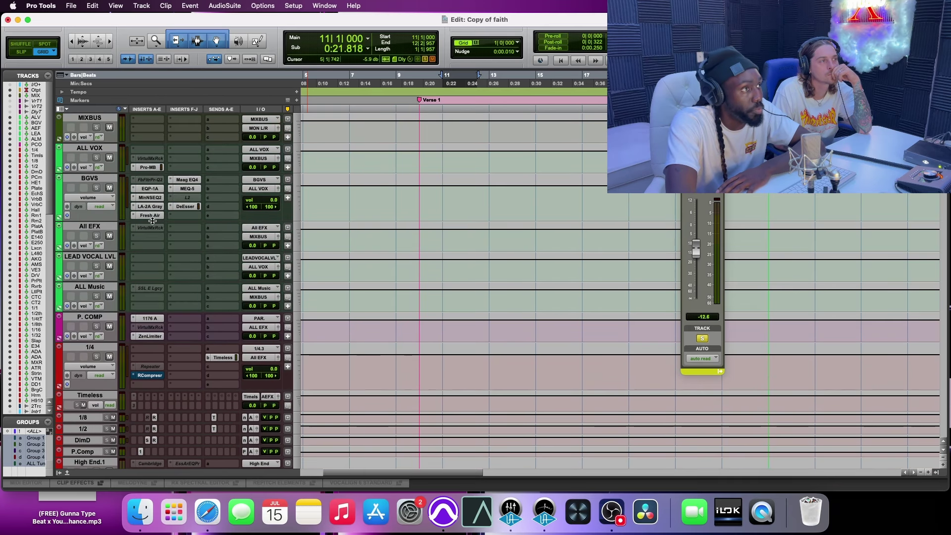
click(87, 178)
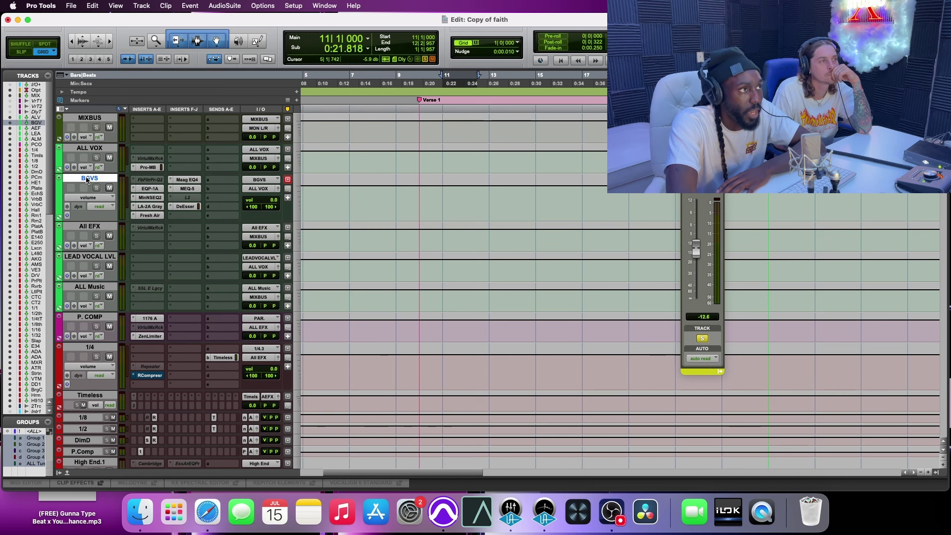
click(156, 181)
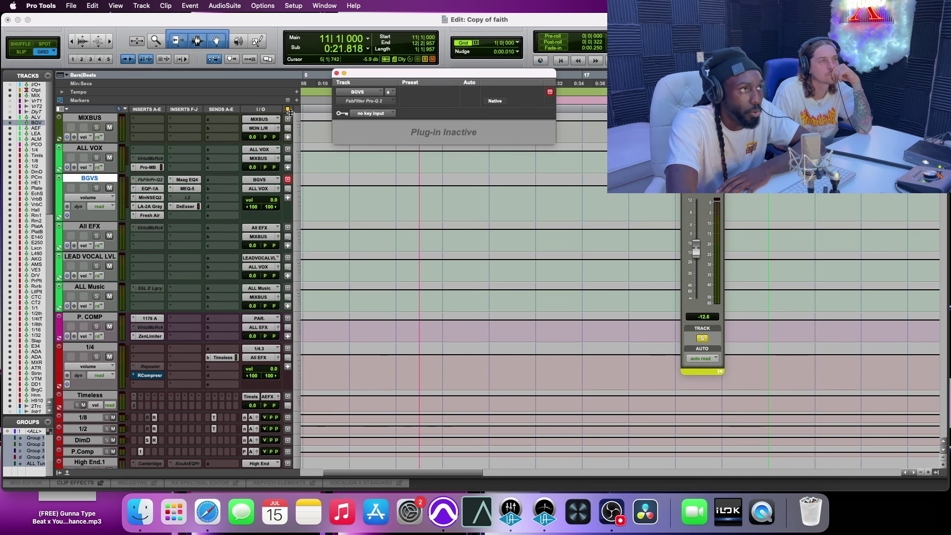
click(337, 73)
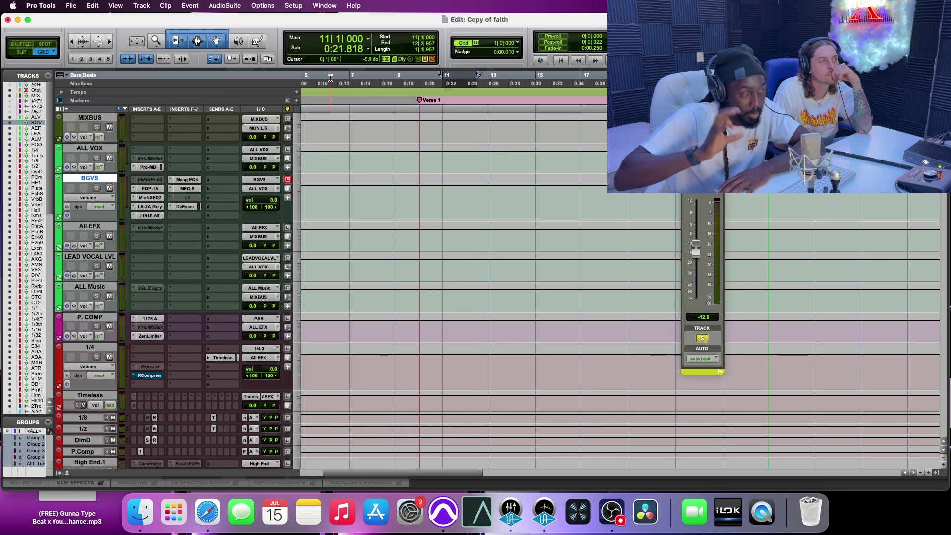
Step: Review the Pultec EQP-1A on BGVS, trying its high-frequency selector at 10 KCS and restoring the original position
click(157, 192)
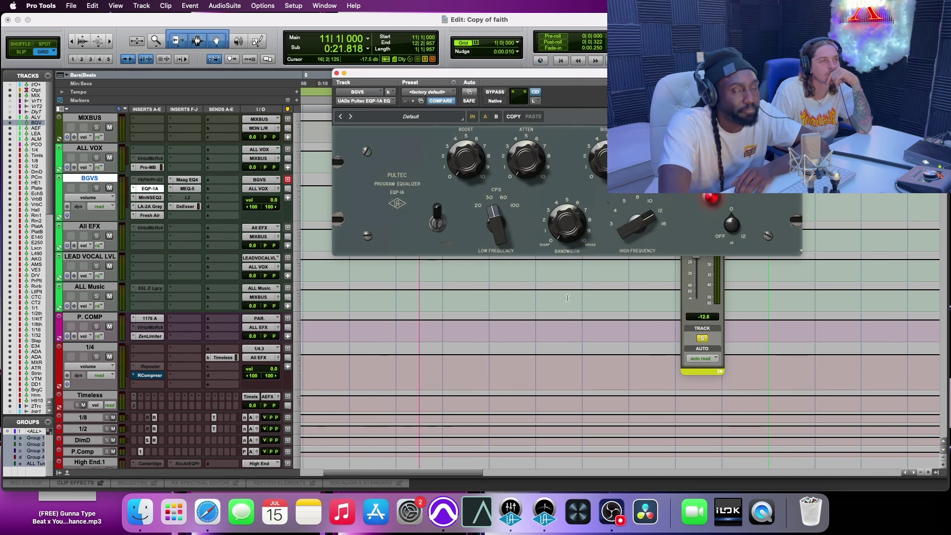
drag(617, 77, 468, 78)
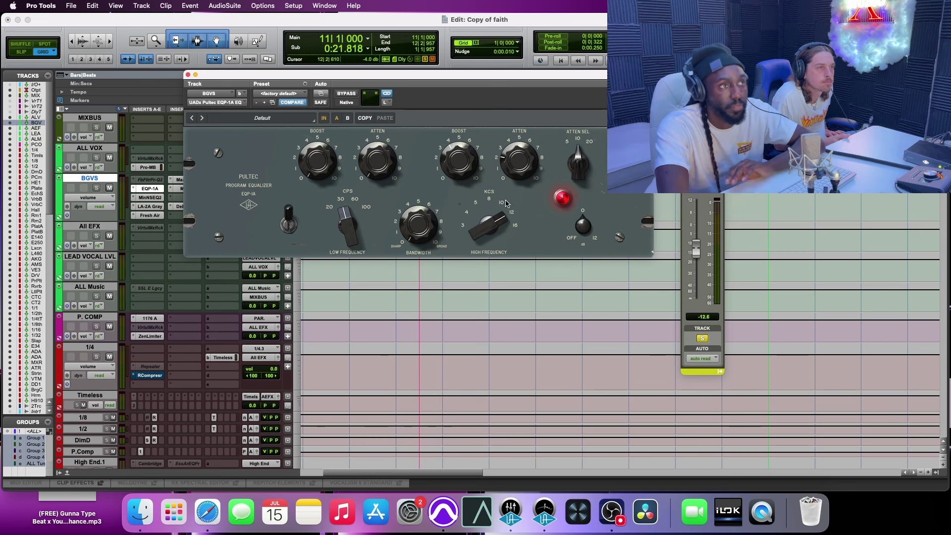
drag(506, 203, 485, 244)
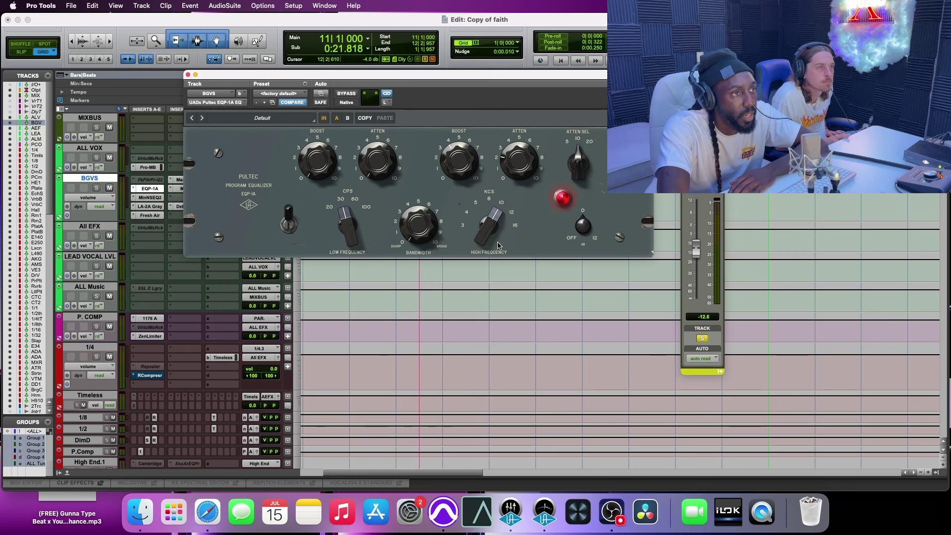
drag(498, 245, 494, 223)
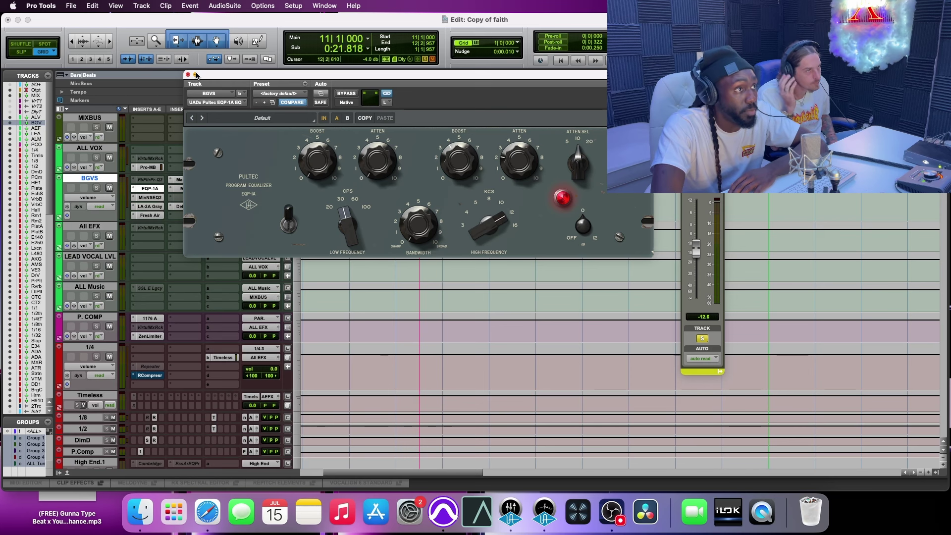
click(189, 75)
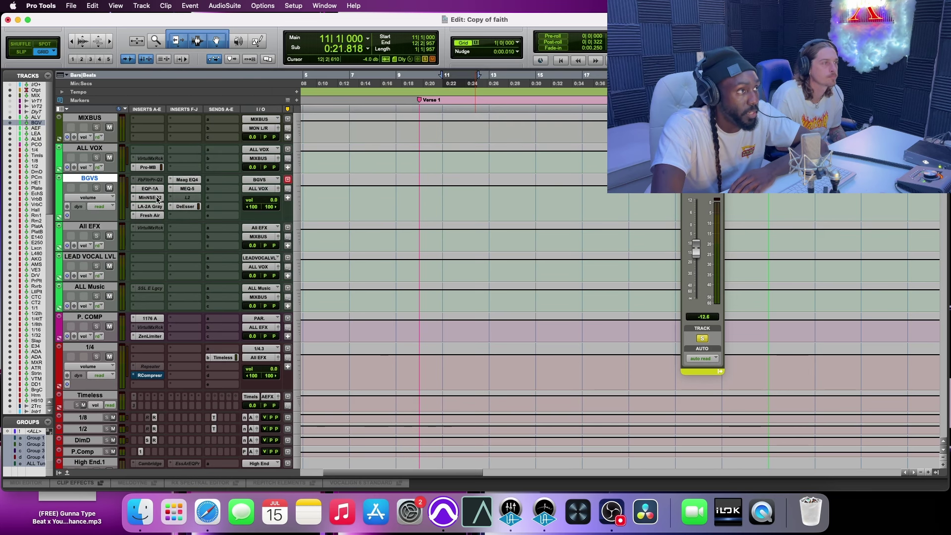
Step: Review the Millennia NSEQ-2 on BGVS and look through its preset list, keeping 03 Male Vocals Tube
click(157, 199)
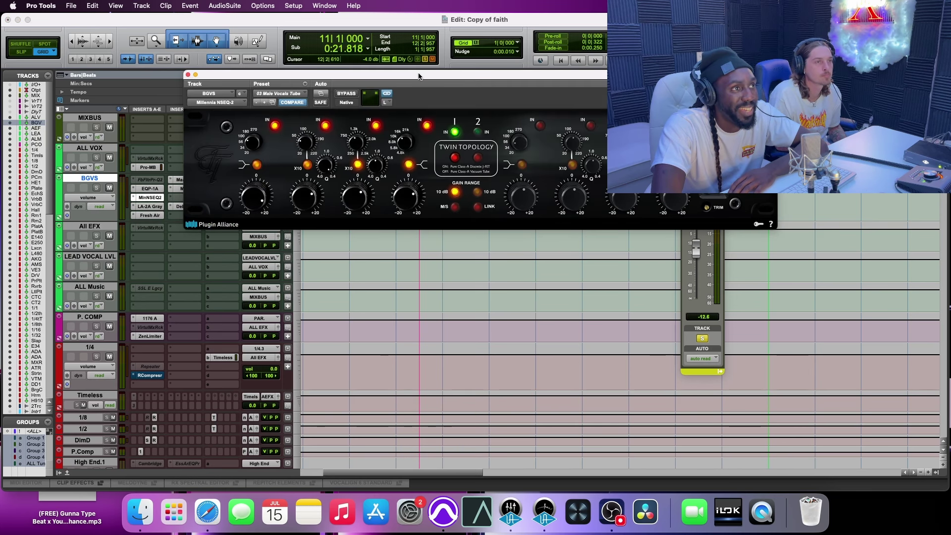
drag(418, 76, 331, 47)
click(213, 63)
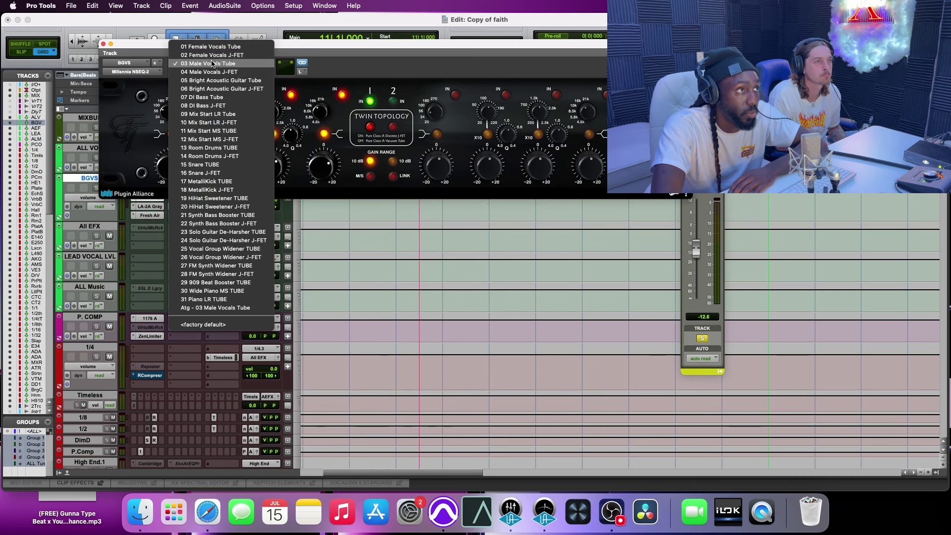
click(332, 69)
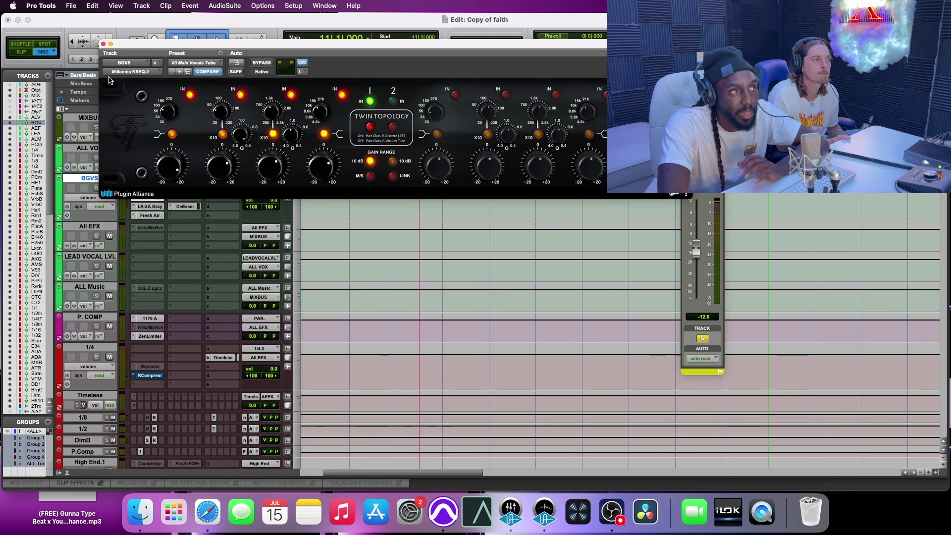
click(103, 44)
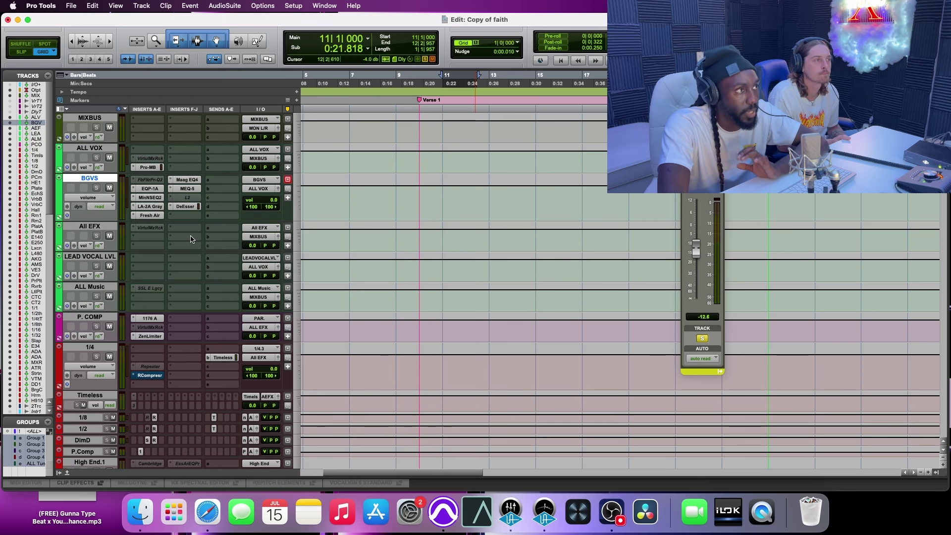
Step: Open the LA-2A on BGVS and play the selected range with the hook tracks in view to check its compression
click(143, 207)
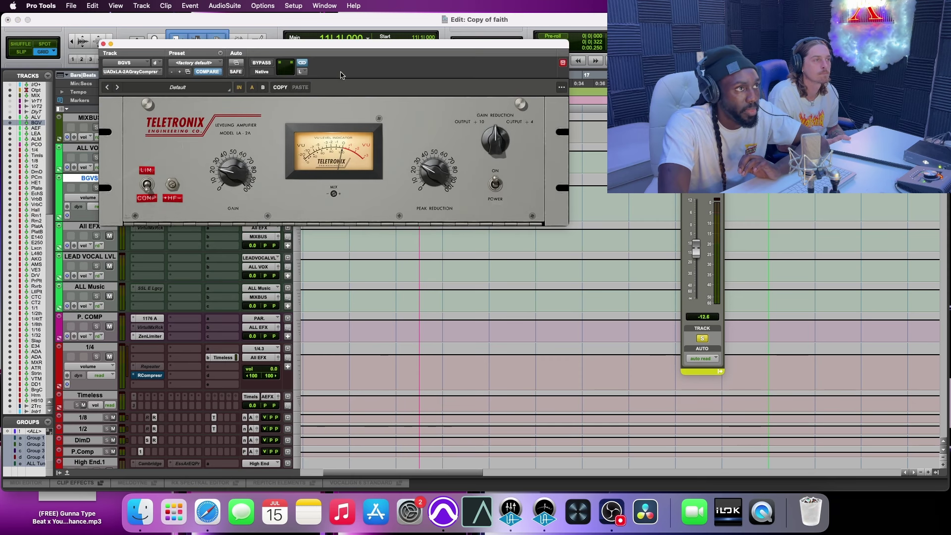
drag(361, 47, 457, 57)
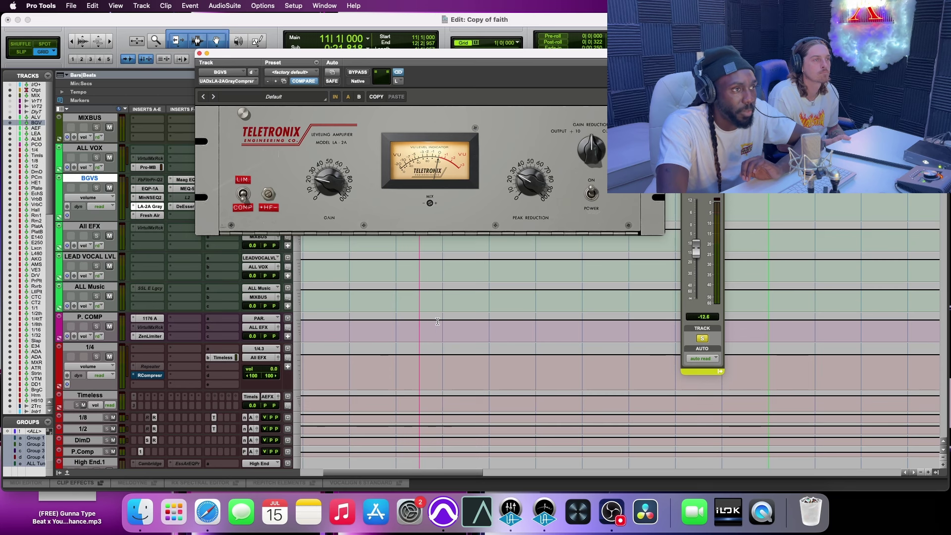
scroll(436, 317, down, 15)
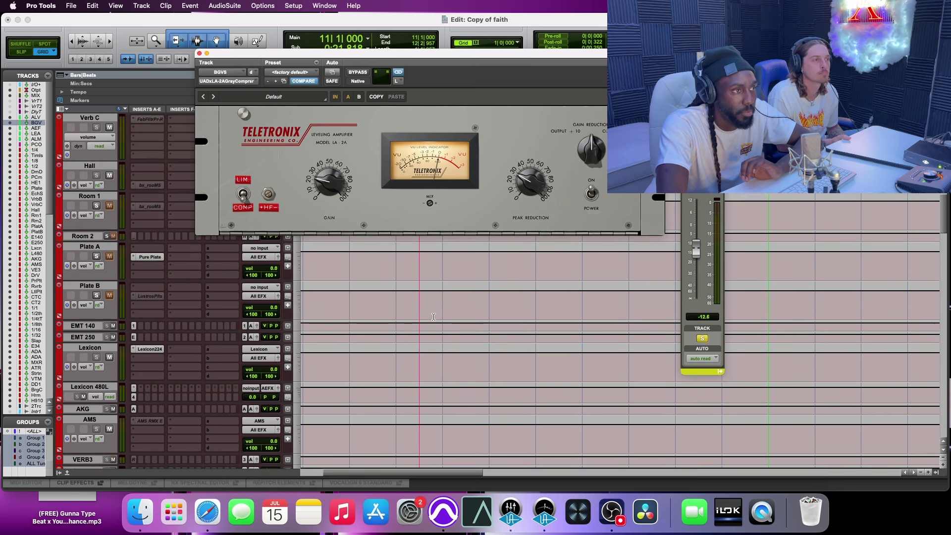
scroll(423, 308, down, 10)
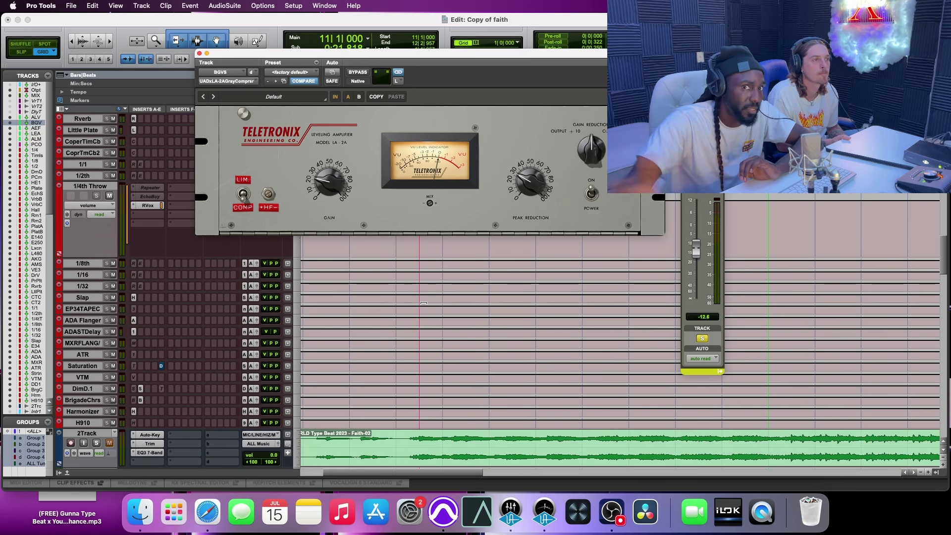
scroll(423, 303, down, 5)
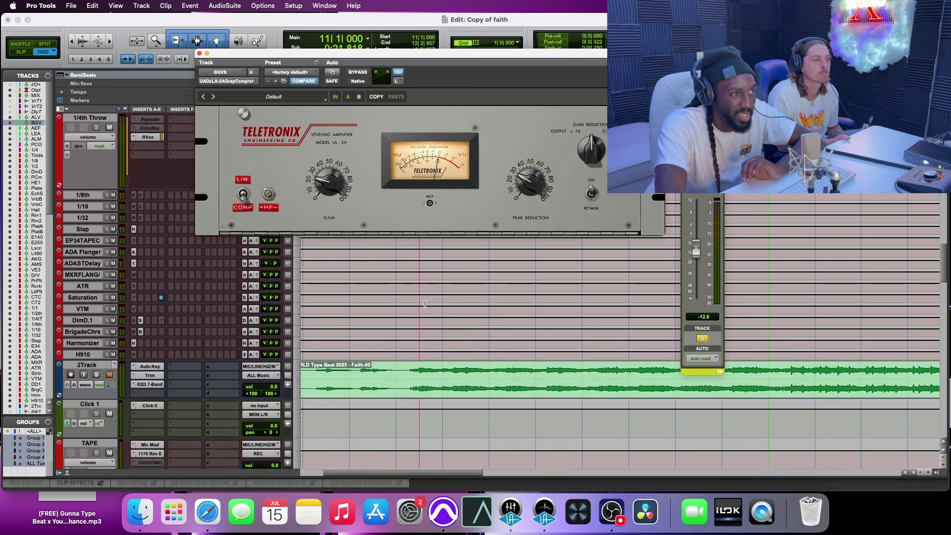
scroll(424, 306, down, 5)
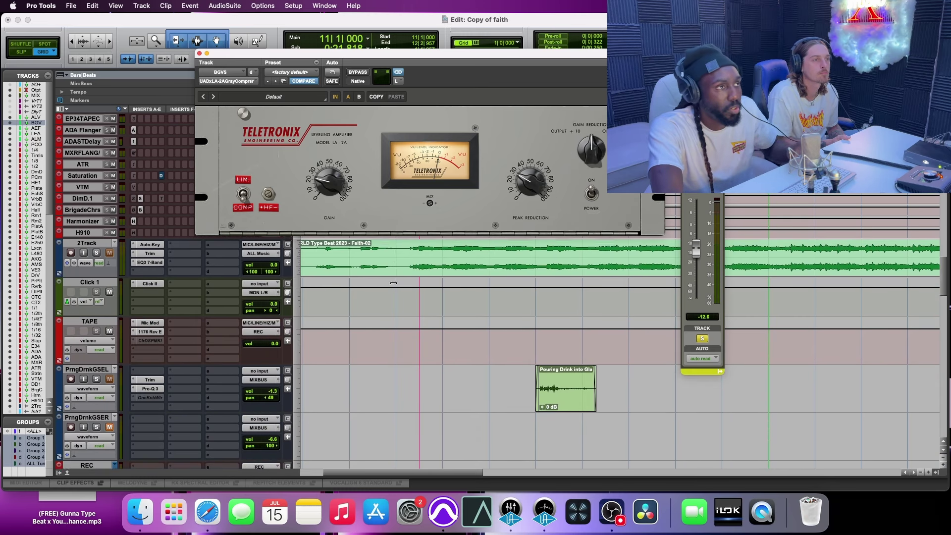
scroll(372, 287, down, 2)
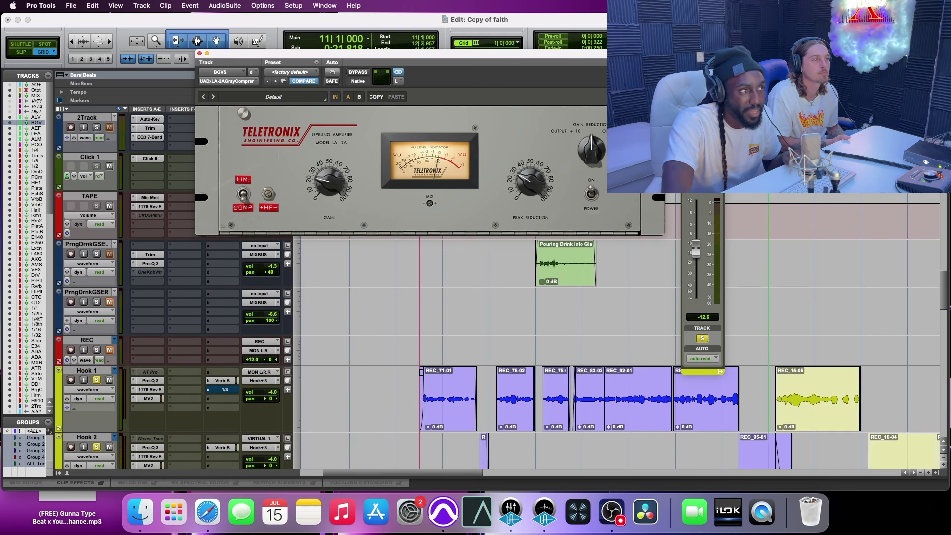
key(space)
scroll(397, 270, down, 3)
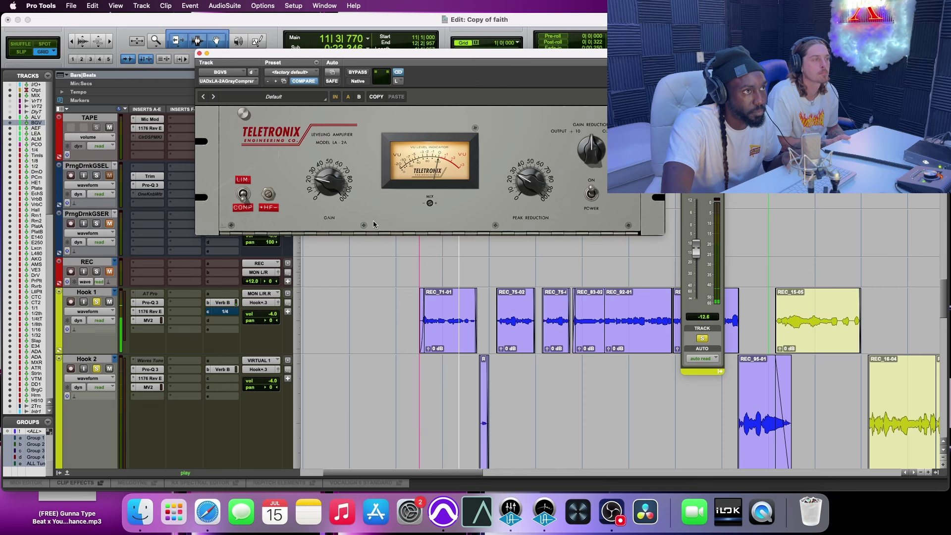
key(space)
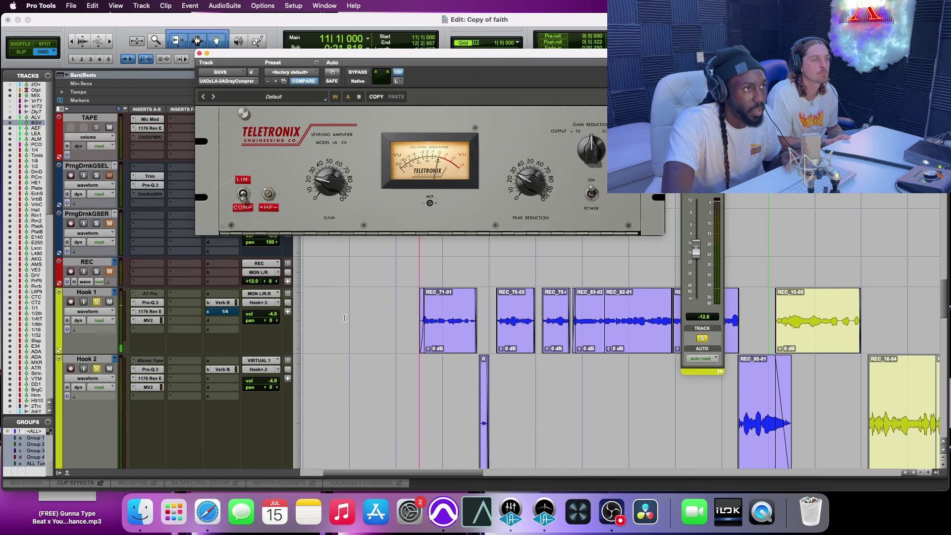
Step: Bring the BGVS bus back into view with its LA-2A still open
scroll(342, 311, up, 10)
scroll(341, 311, up, 3)
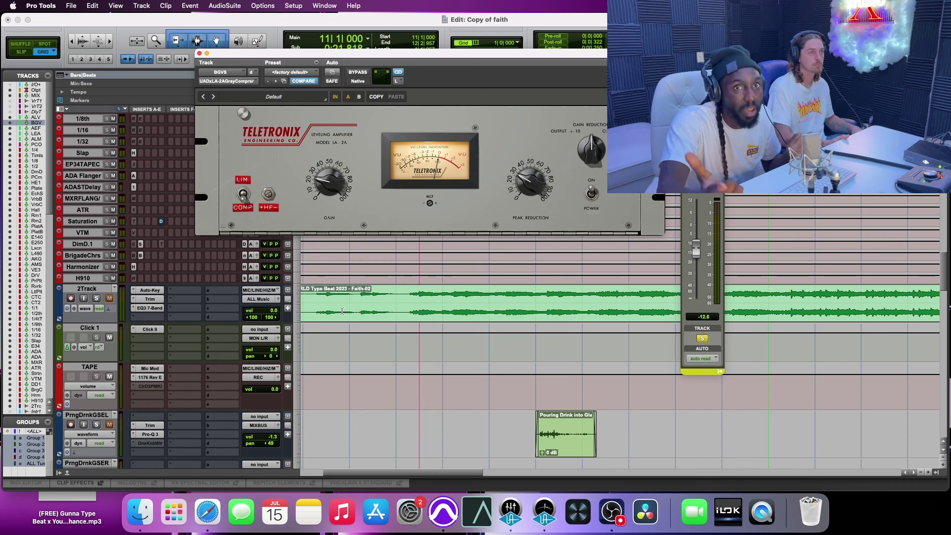
scroll(319, 310, down, 10)
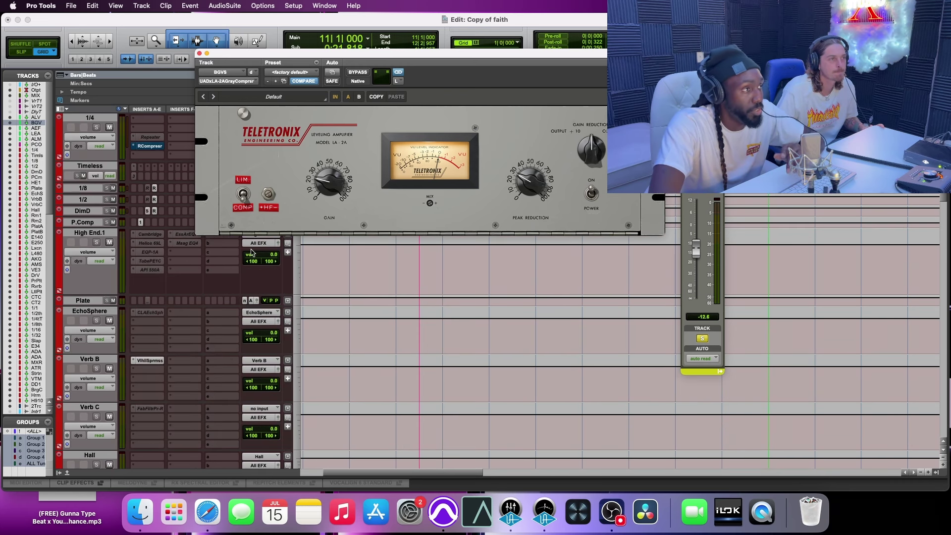
scroll(435, 354, up, 10)
scroll(436, 354, up, 2)
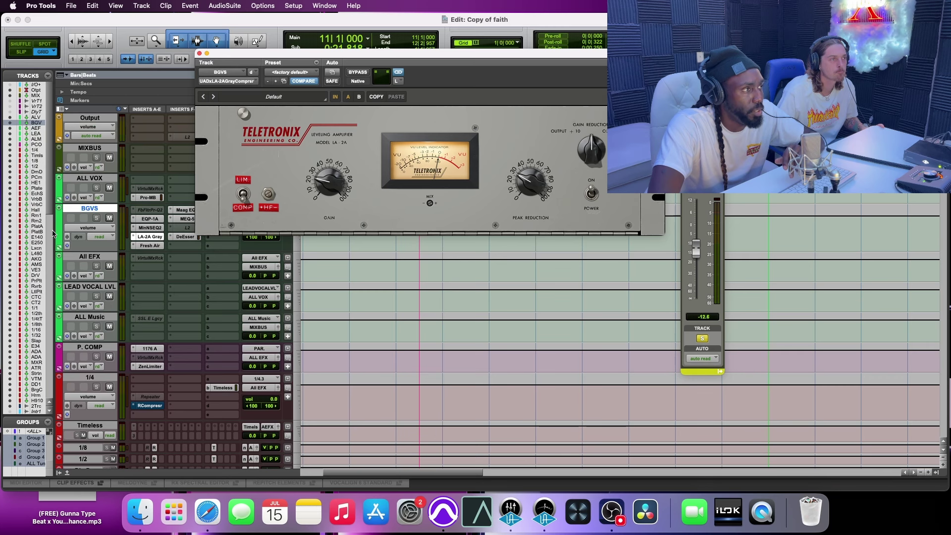
Step: Open Fresh Air on BGVS and set its Mid Air to 10, leaving High Air at 11
click(148, 246)
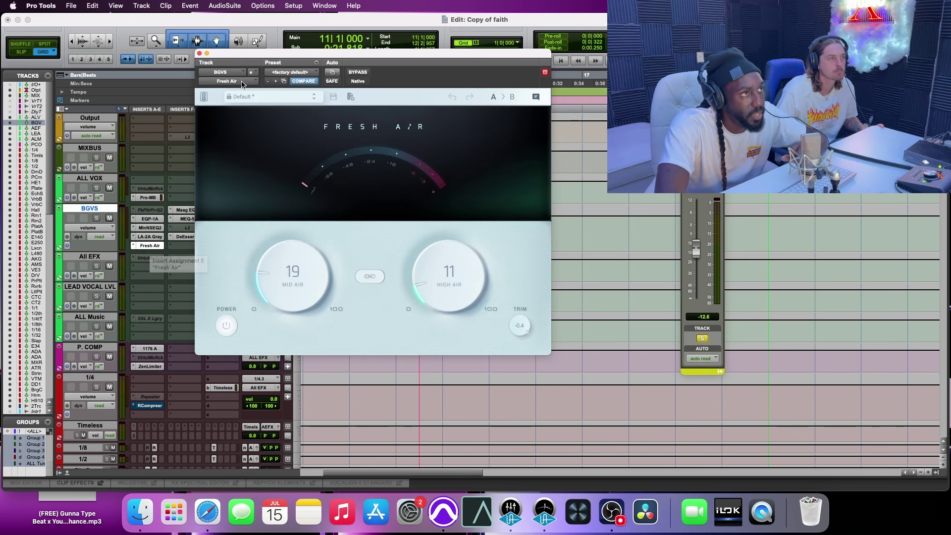
drag(346, 66, 422, 34)
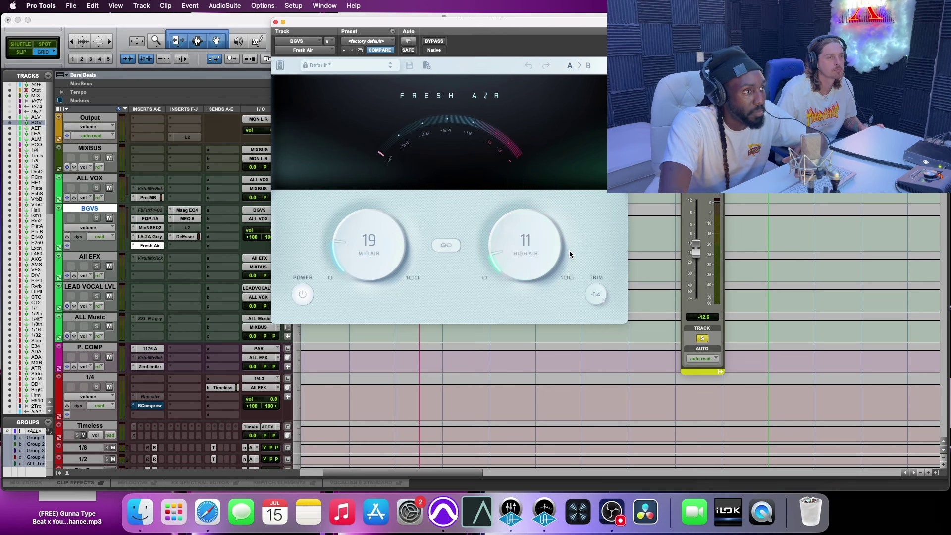
drag(362, 252, 361, 269)
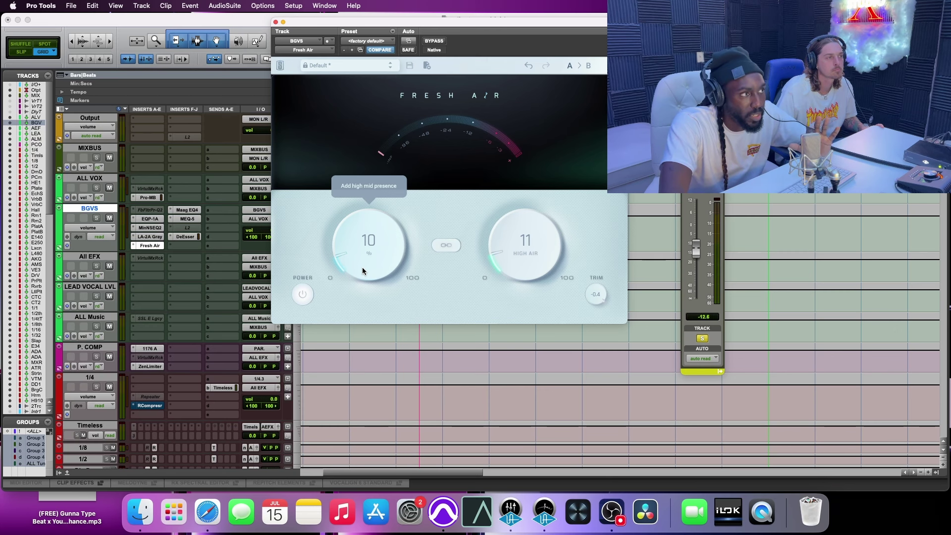
scroll(365, 267, down, 1)
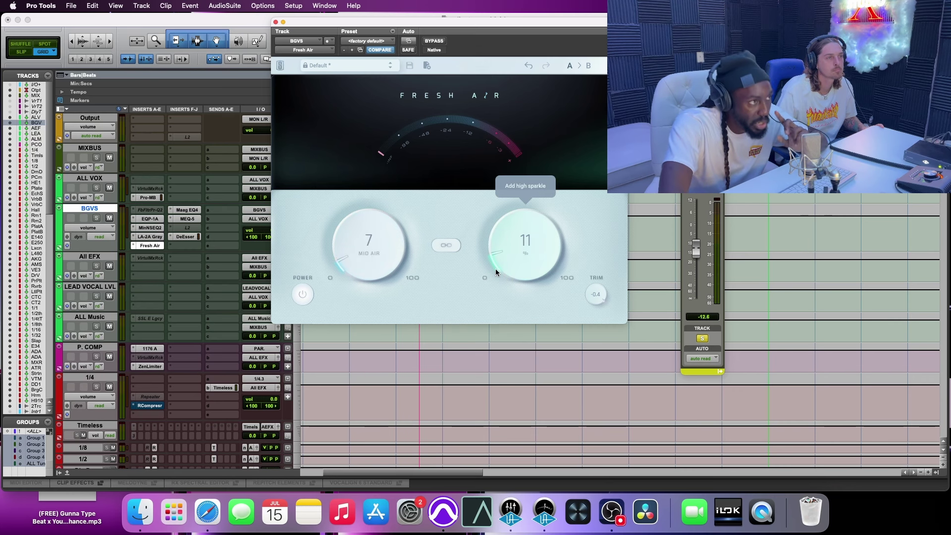
scroll(356, 258, up, 3)
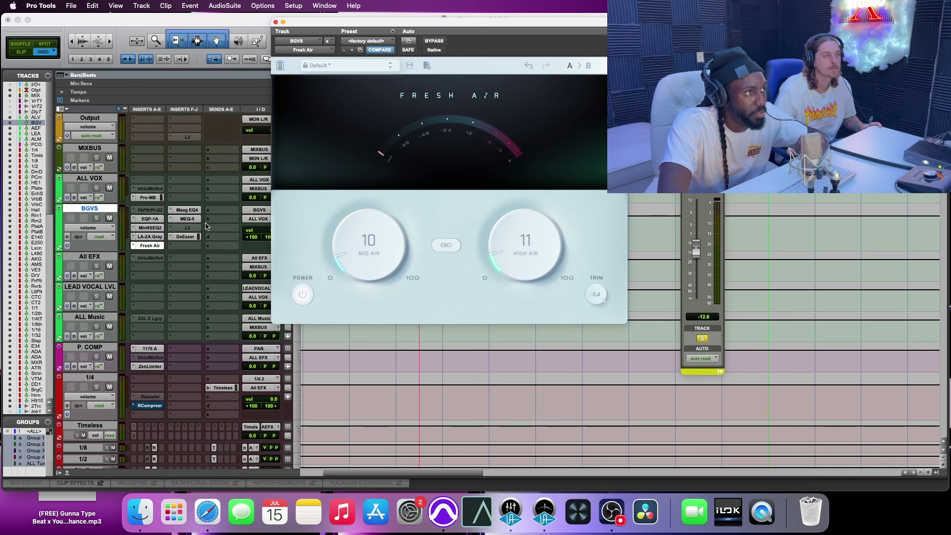
Step: Review the Maag EQ4 settings on BGVS, including its air band and 2.5 kHz controls, and close the plug-in
click(196, 210)
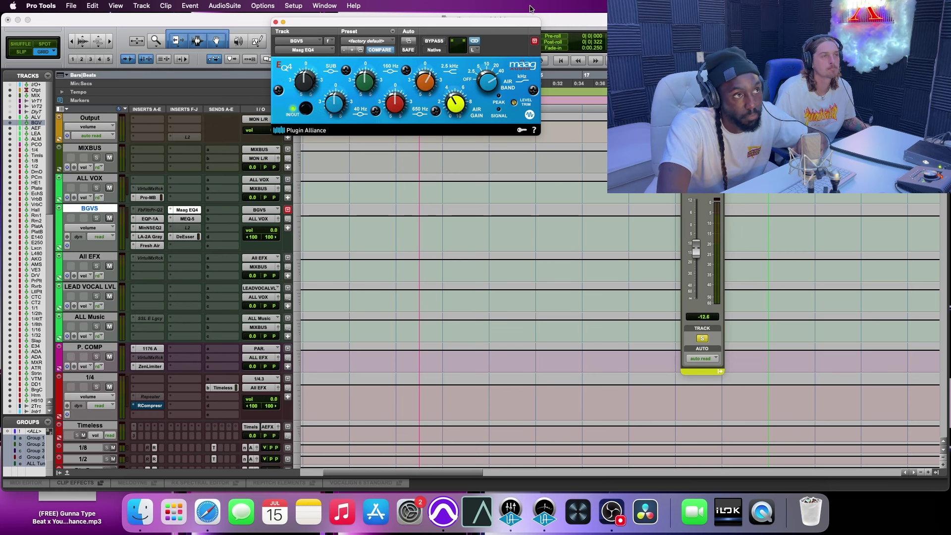
mouse_move(494, 94)
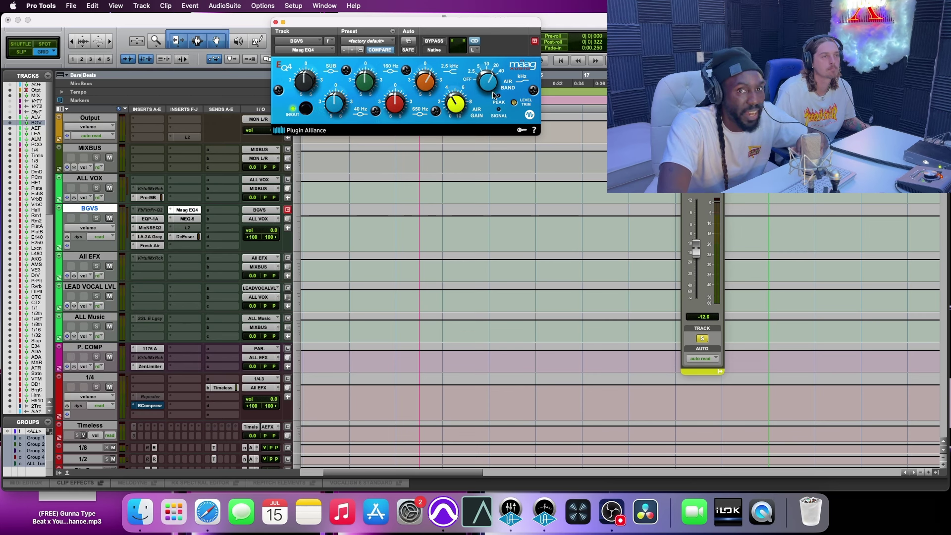
drag(429, 24, 472, 94)
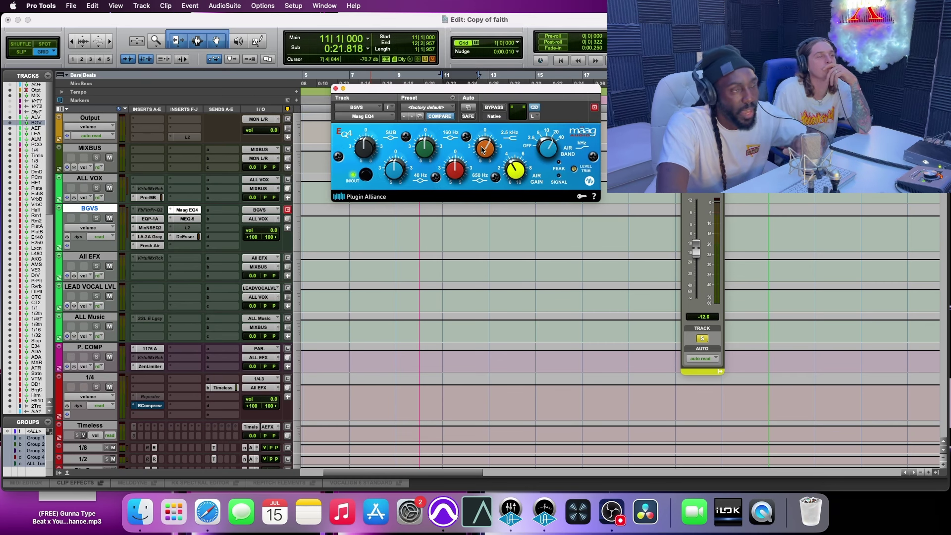
mouse_move(483, 149)
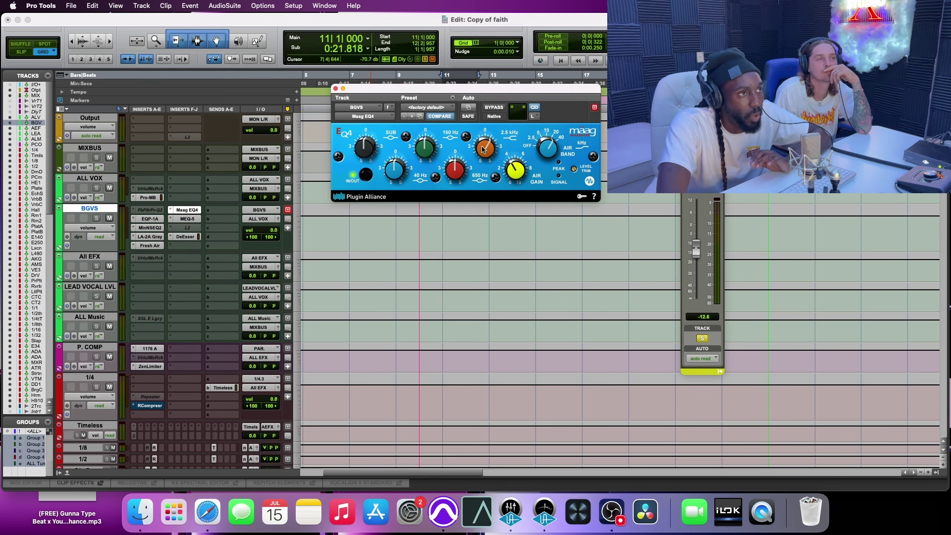
drag(421, 92, 423, 71)
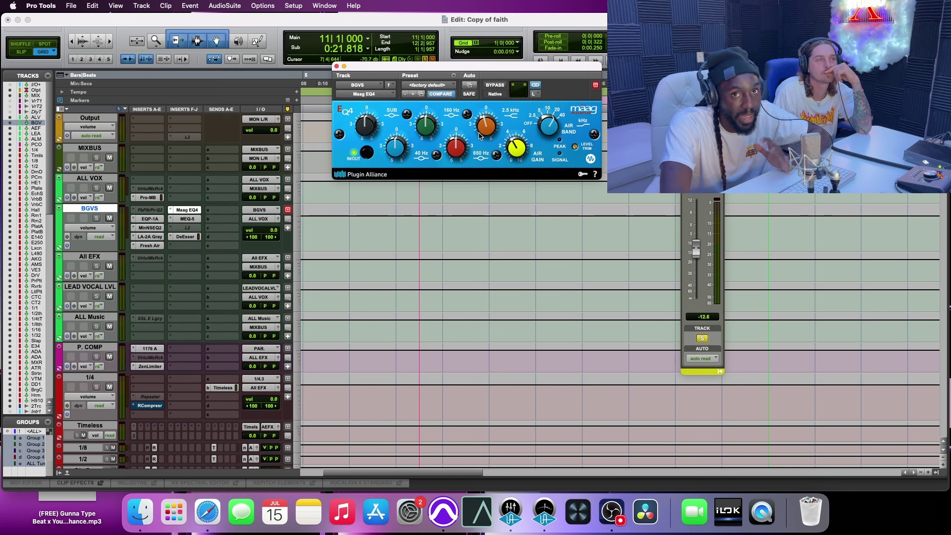
click(186, 210)
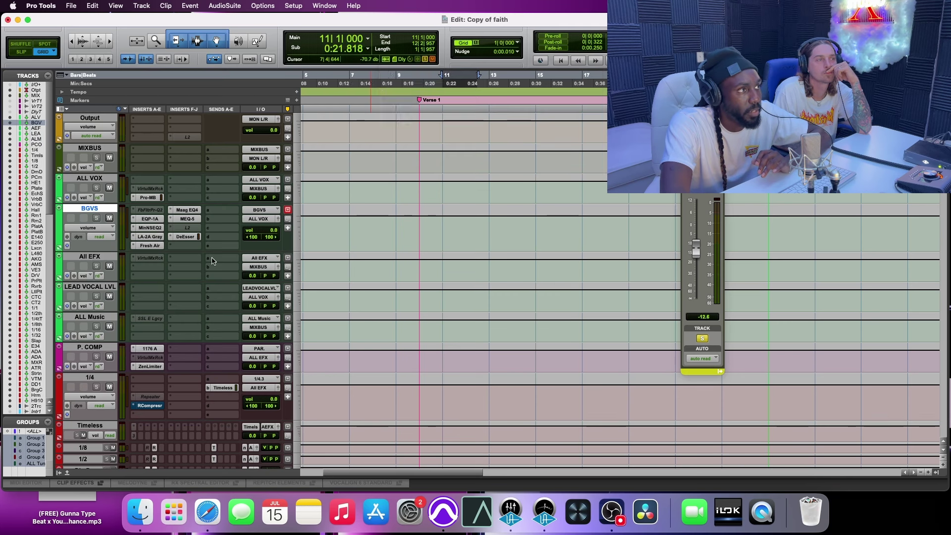
Step: Review the Pultec MEQ-5 settings on BGVS and check the L2 insert below it, closing both plug-ins
click(193, 219)
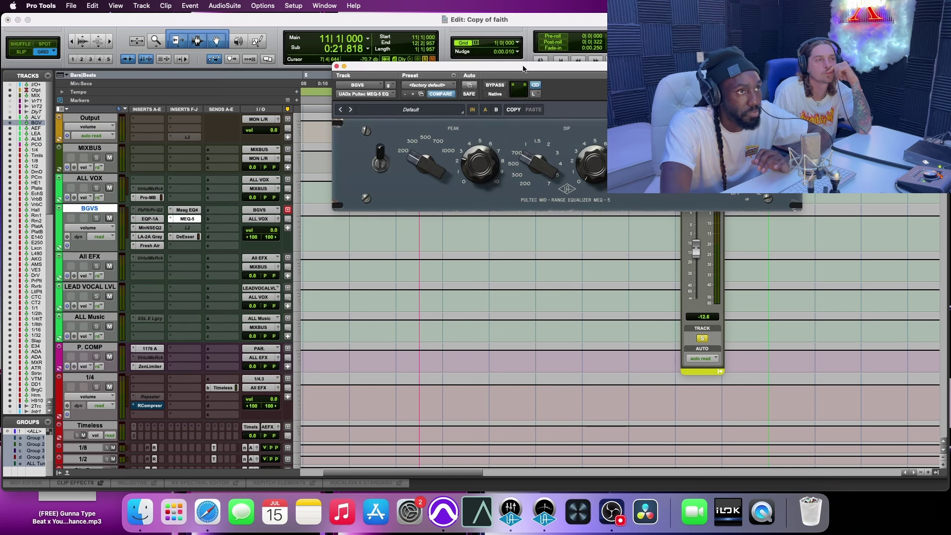
drag(508, 68, 384, 165)
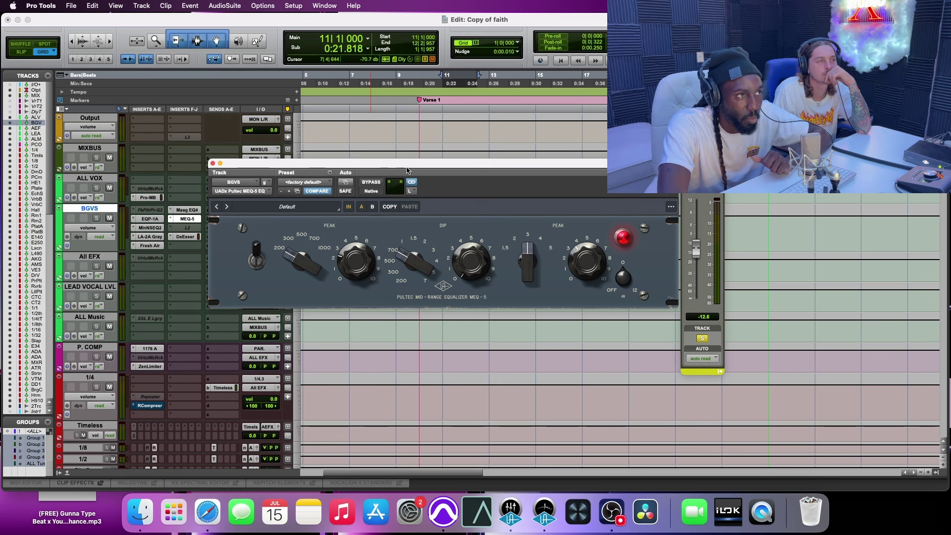
drag(409, 170, 384, 115)
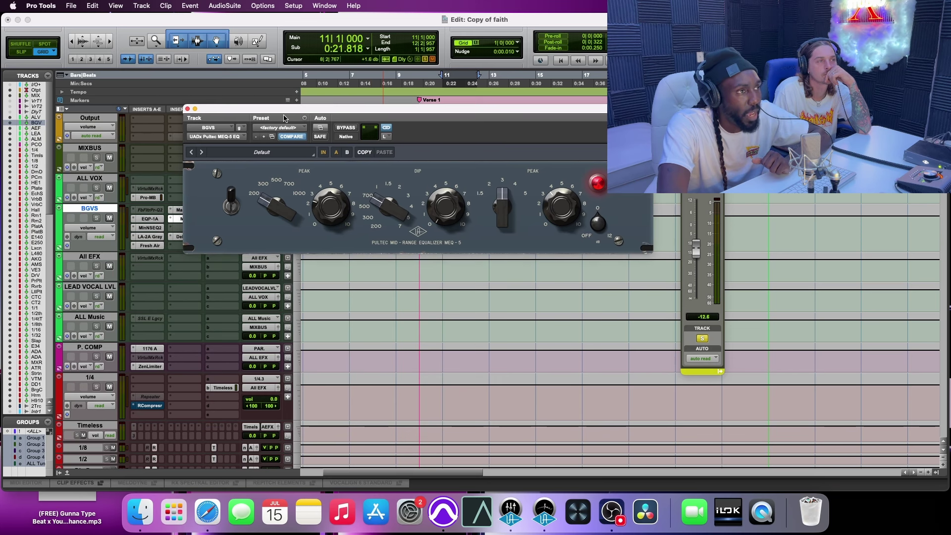
click(187, 109)
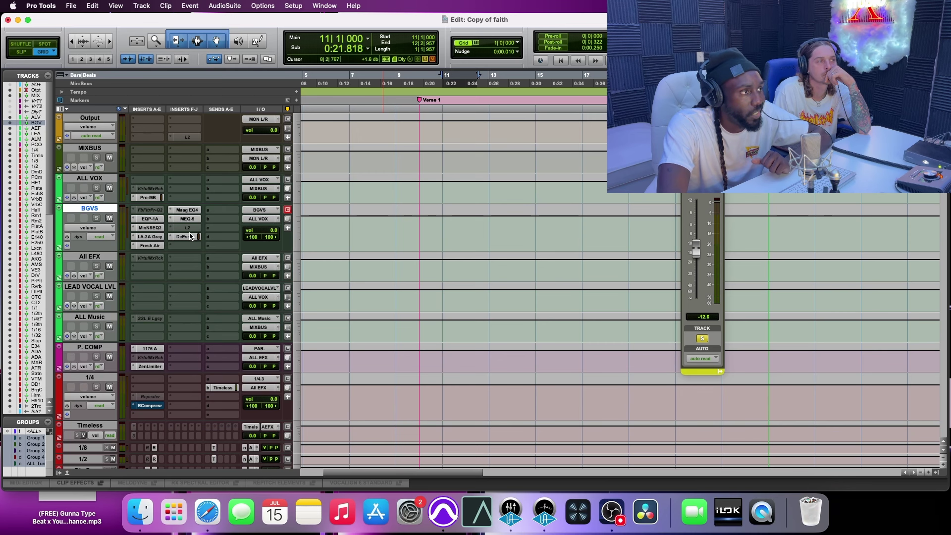
click(187, 228)
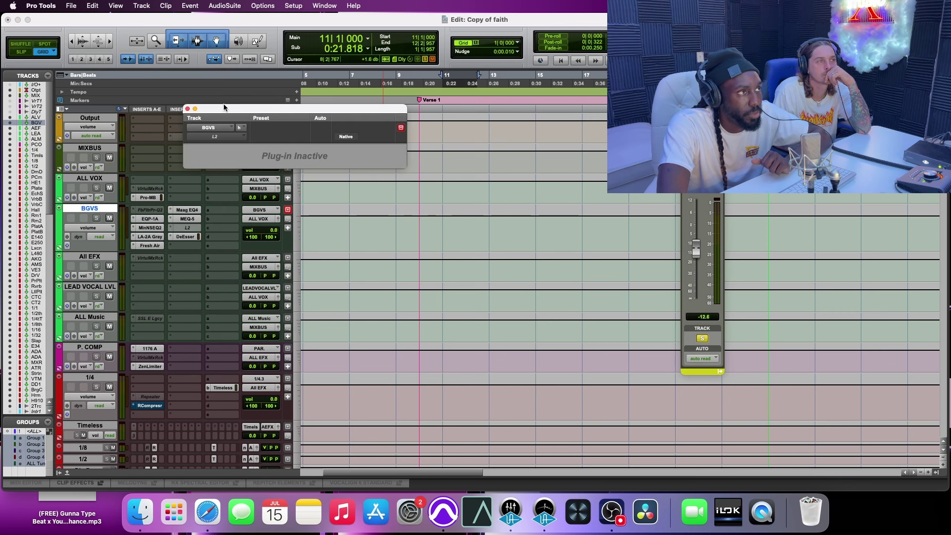
key(super+w)
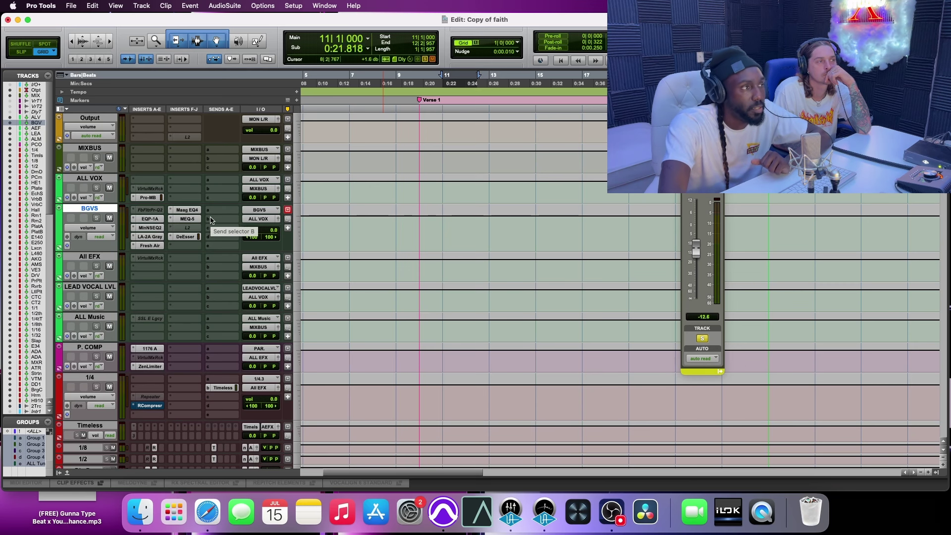
Step: Open the DeEsser on BGVS and play the selected range to check its attenuation
click(188, 237)
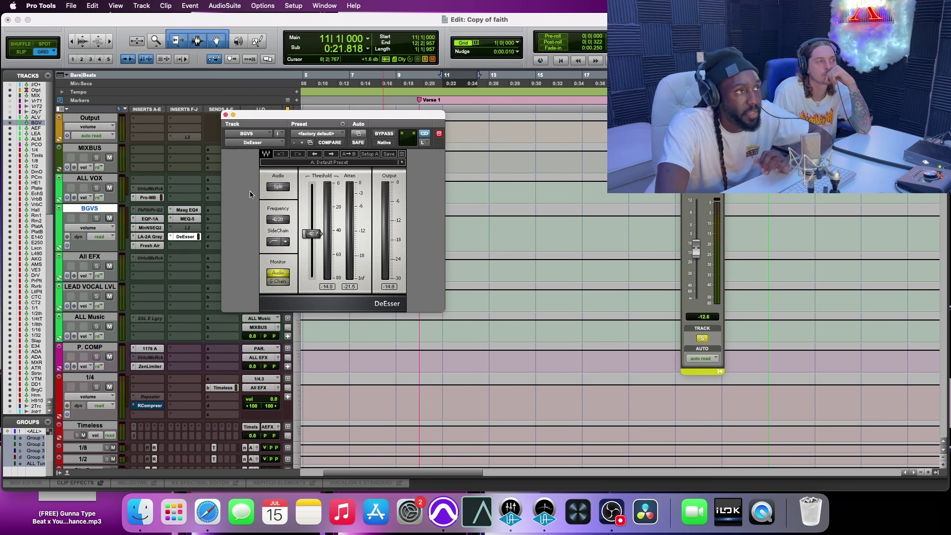
drag(324, 119, 470, 122)
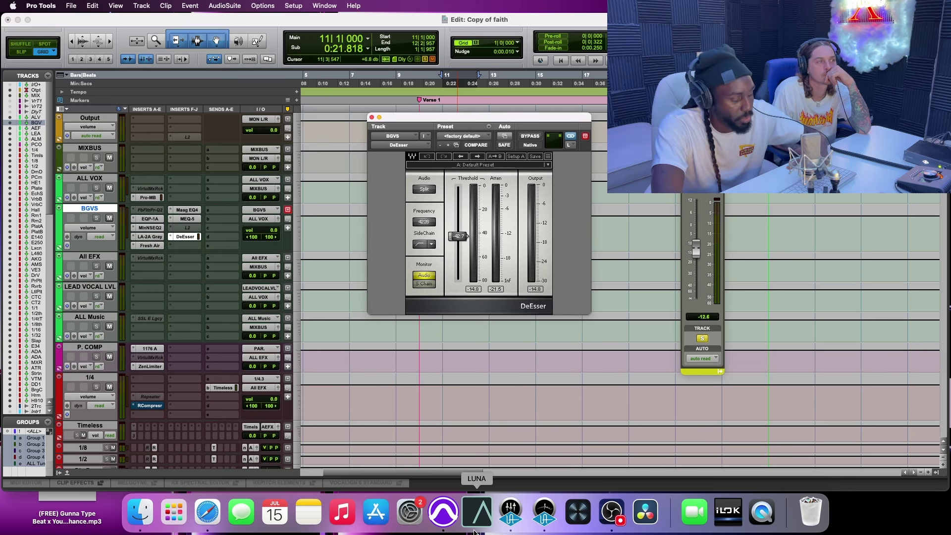
key(space)
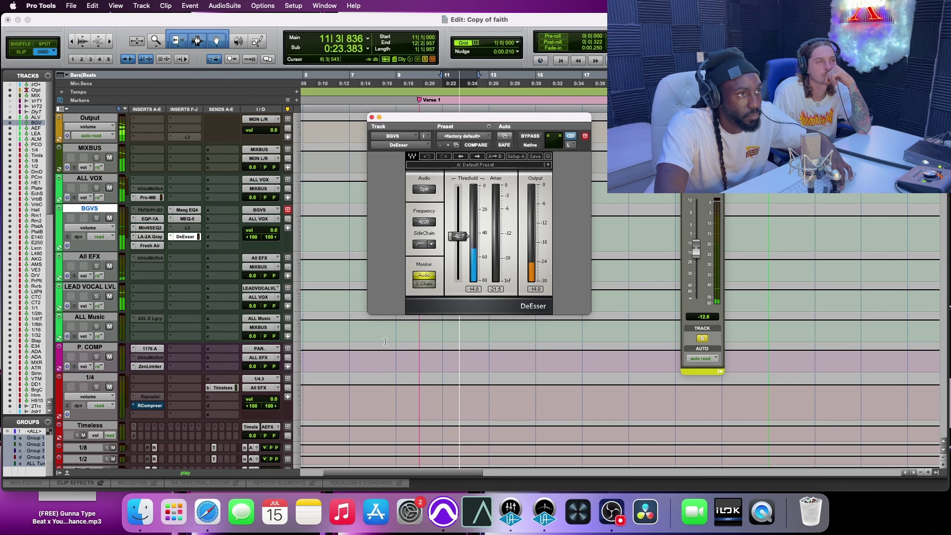
key(space)
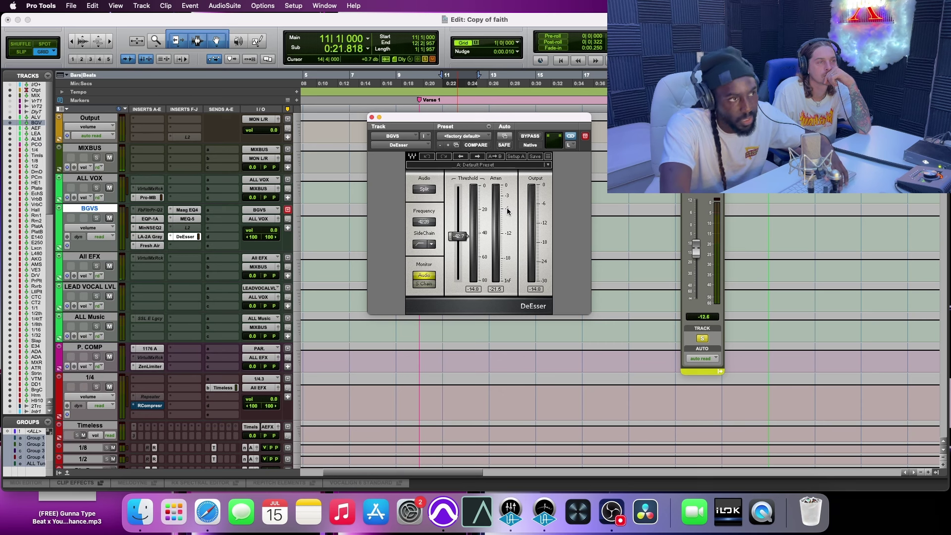
Step: Examine the clips and the volume, pan and send automation on Adlibs 4, selecting 21 bars from bar 9
click(430, 194)
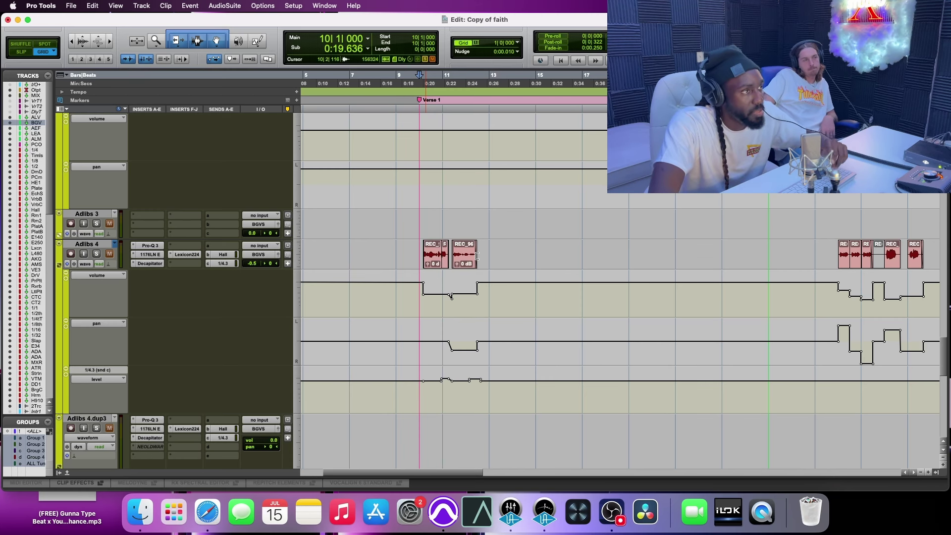
scroll(367, 316, down, 6)
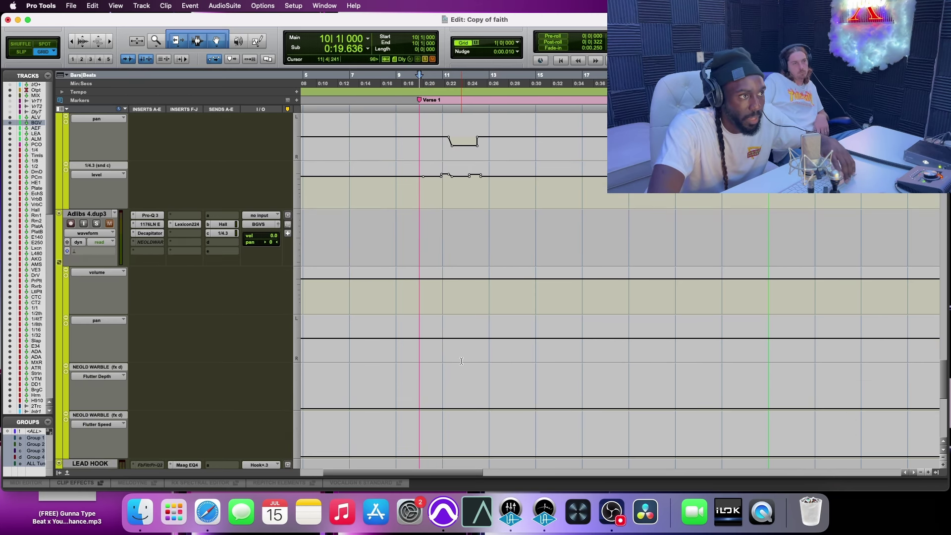
scroll(465, 338, up, 4)
scroll(402, 238, up, 2)
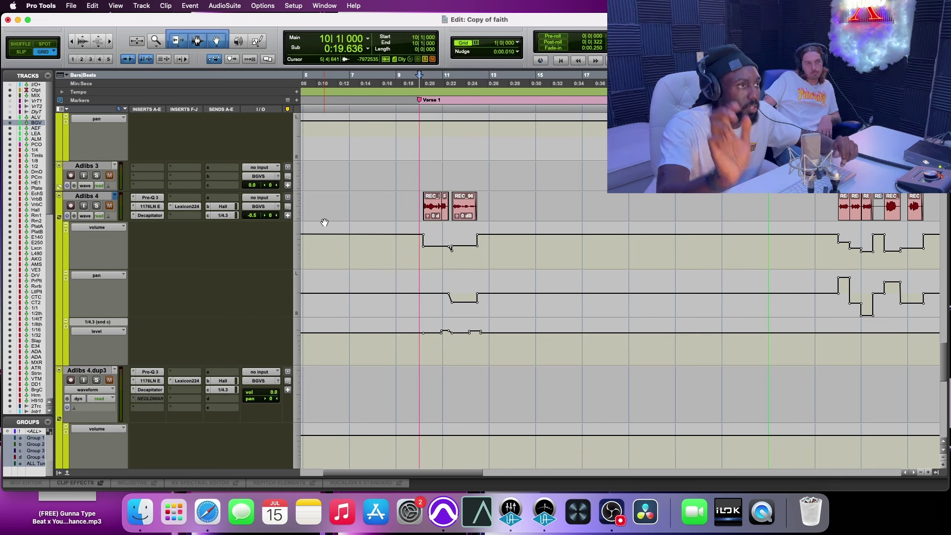
drag(396, 223, 839, 281)
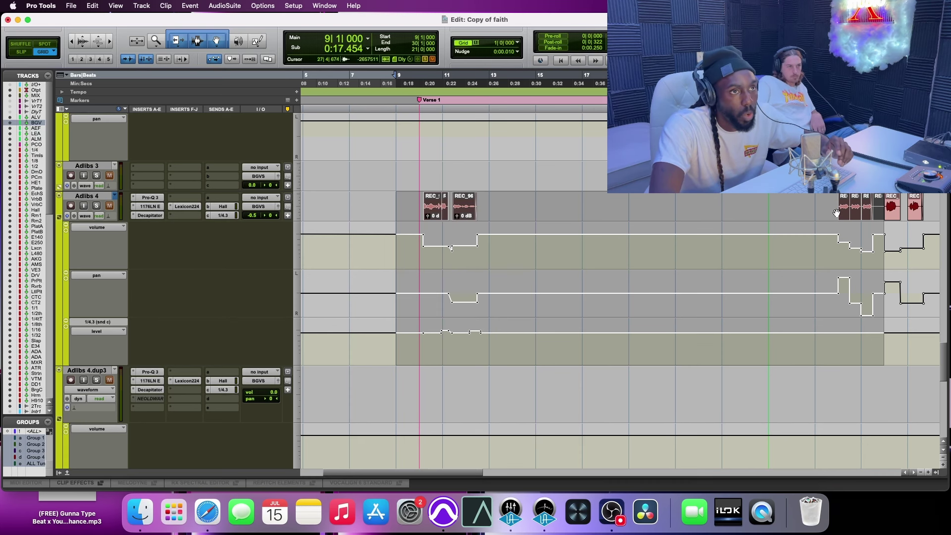
Step: Play the mix from bar 25 at Hook 1 to hear Adlibs 4 in context
click(768, 200)
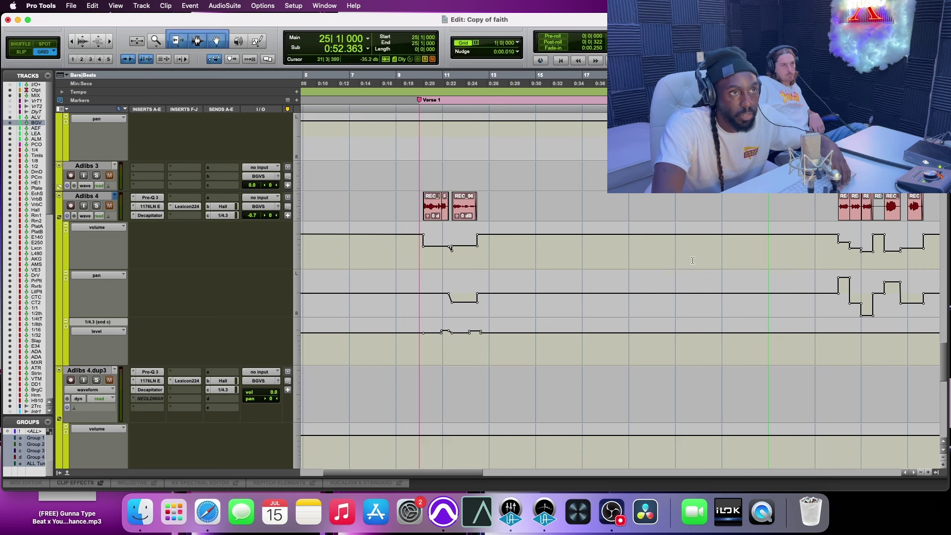
key(space)
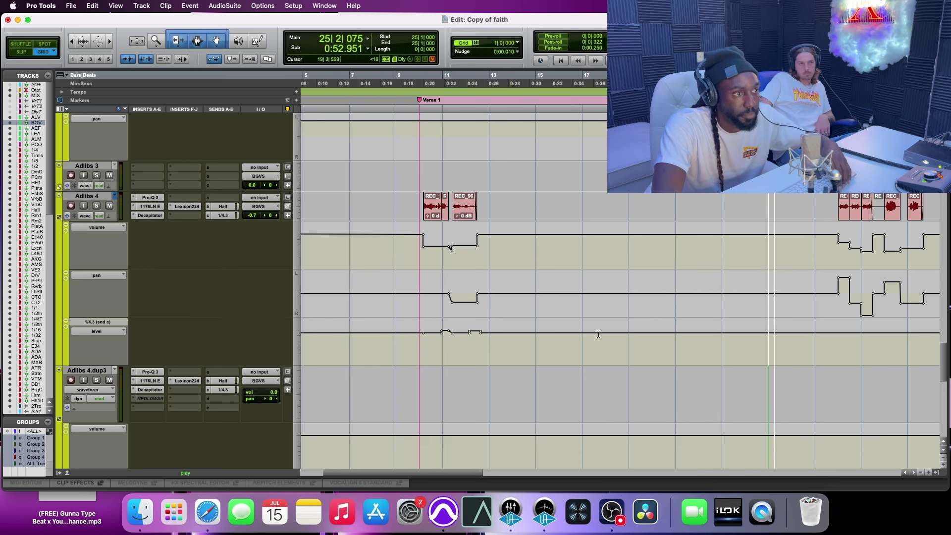
drag(437, 472, 520, 471)
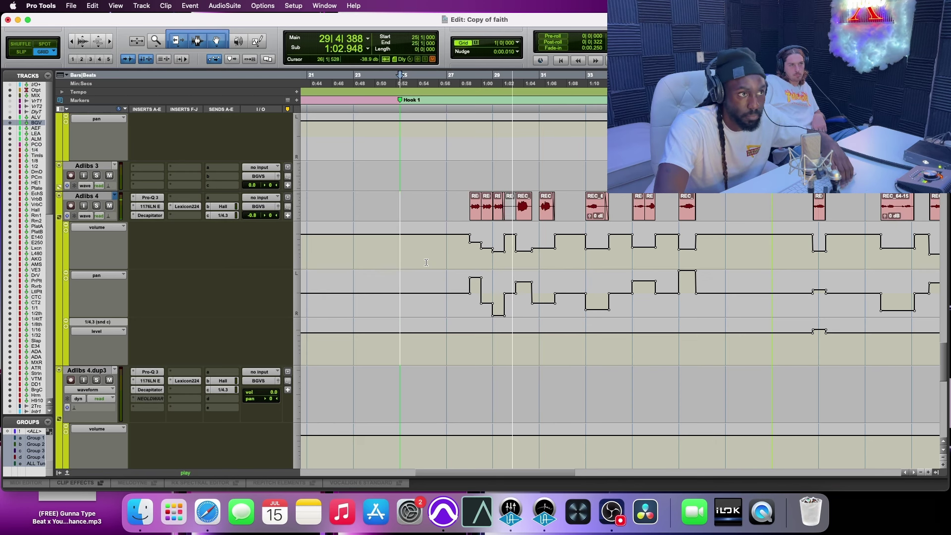
key(space)
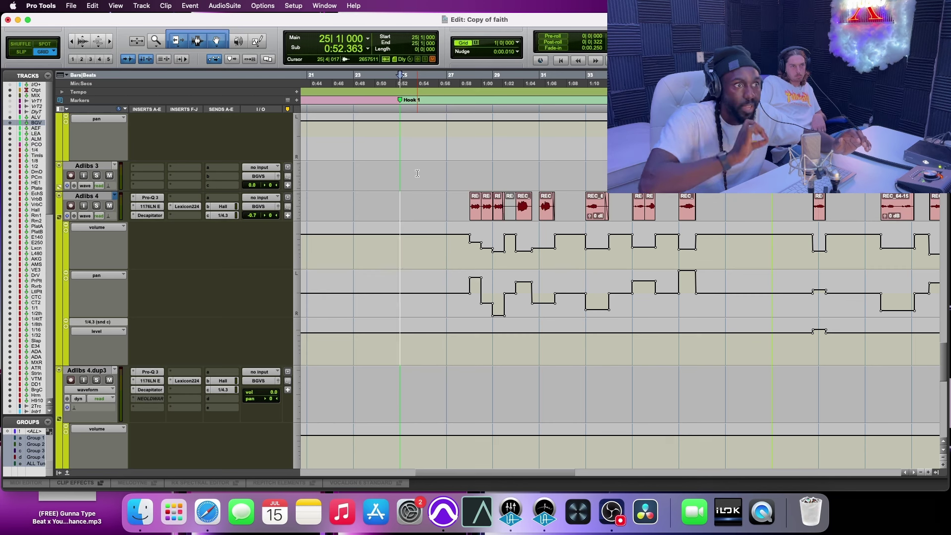
Step: Play Adlibs 4 in solo from bar 27, enlarge its track height and turn the solo off
click(451, 204)
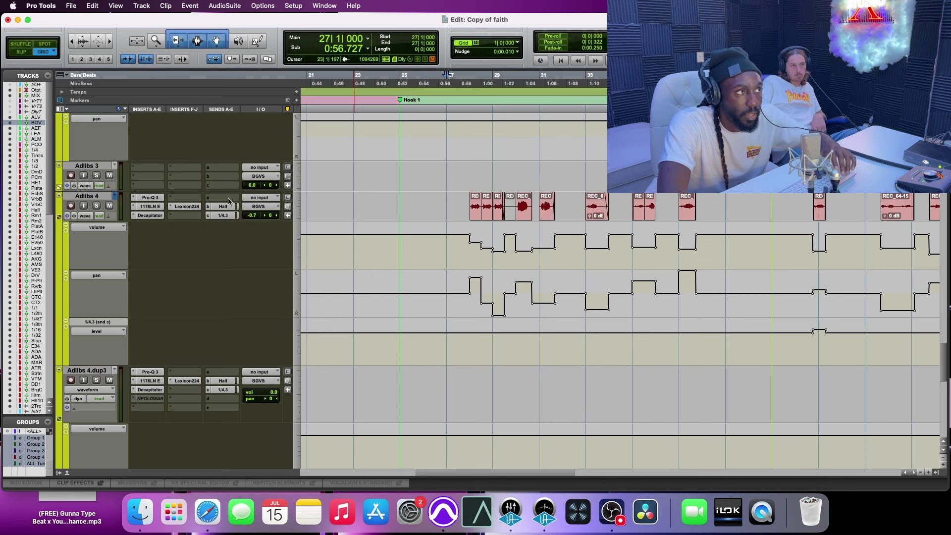
click(97, 206)
key(space)
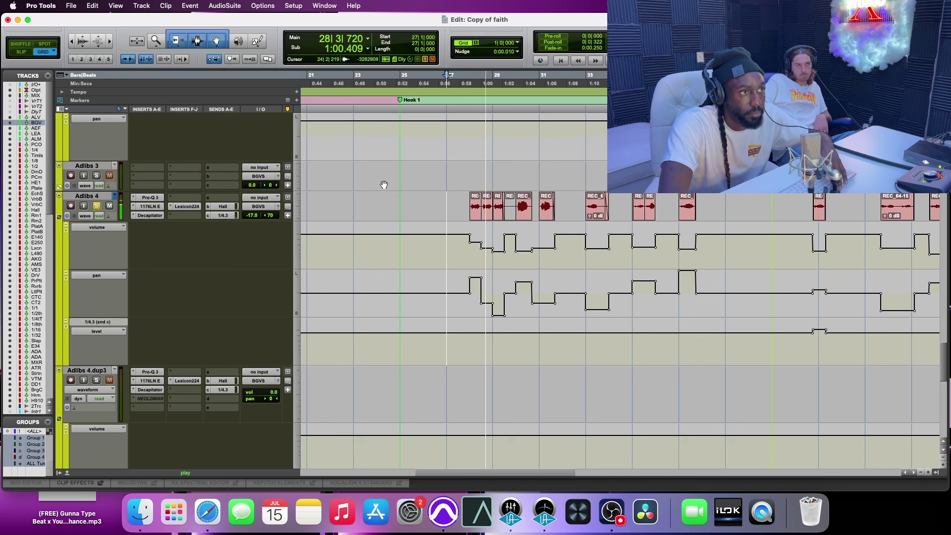
key(space)
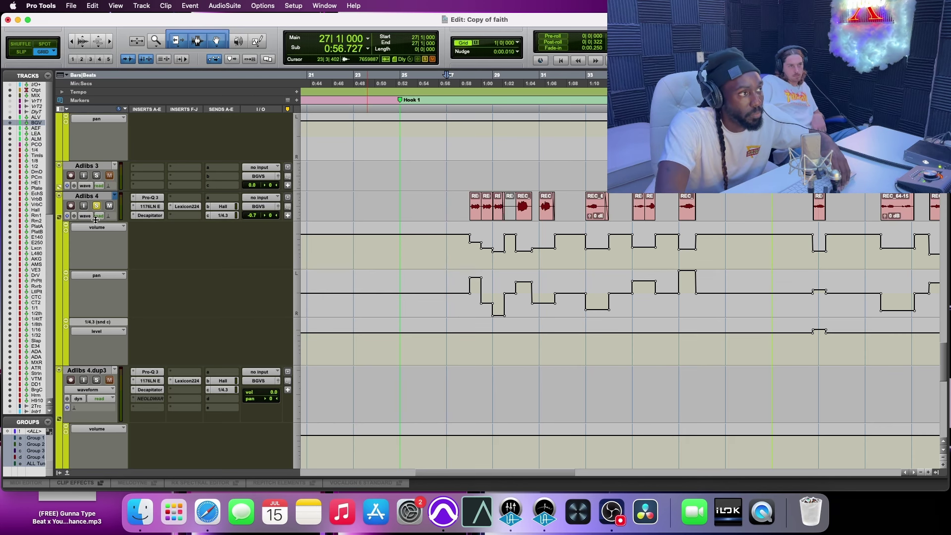
drag(98, 227, 99, 238)
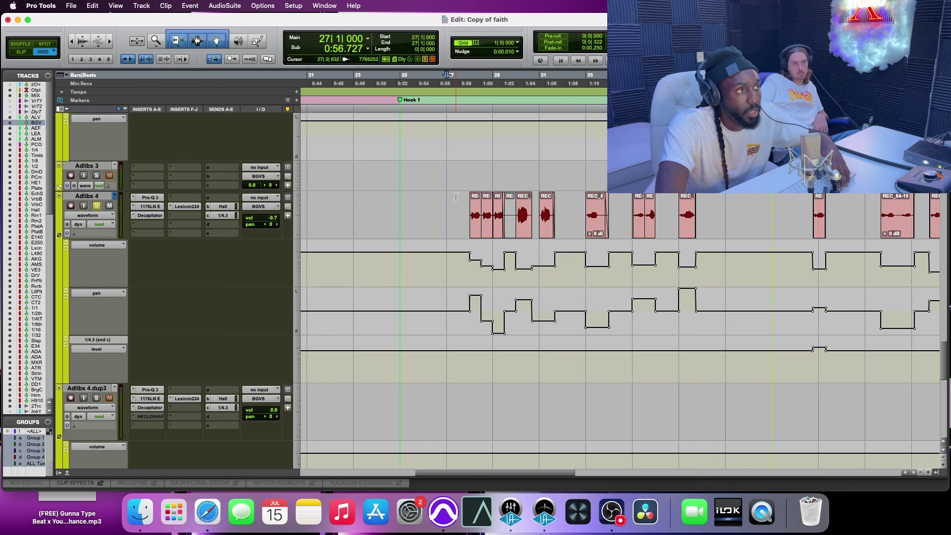
click(96, 207)
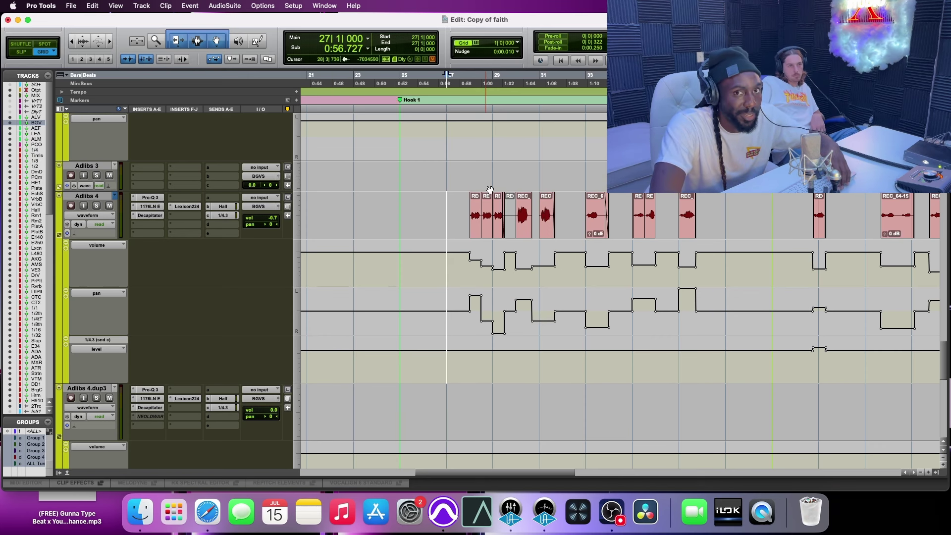
Step: Open the Pro-Q 3 on Adlibs 4, examine its EQ curve and close it
click(155, 199)
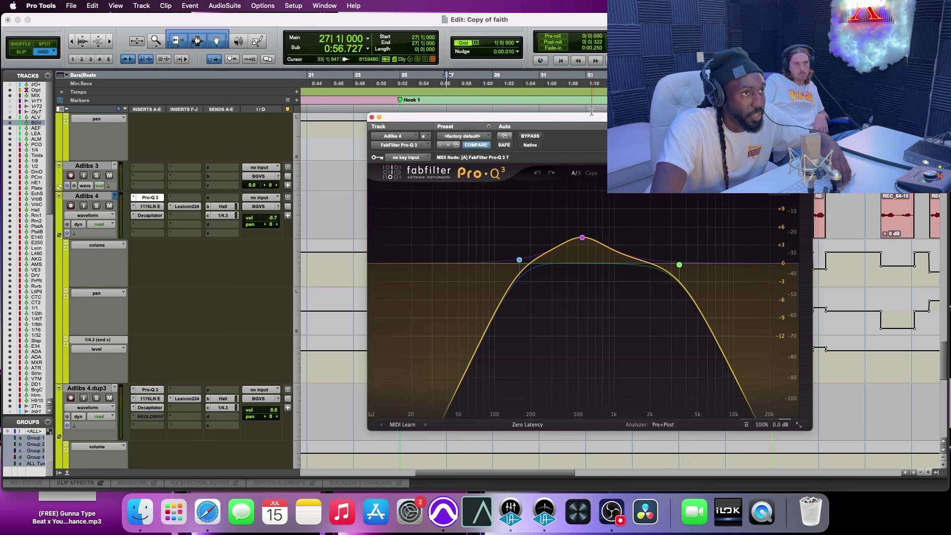
drag(592, 124, 534, 52)
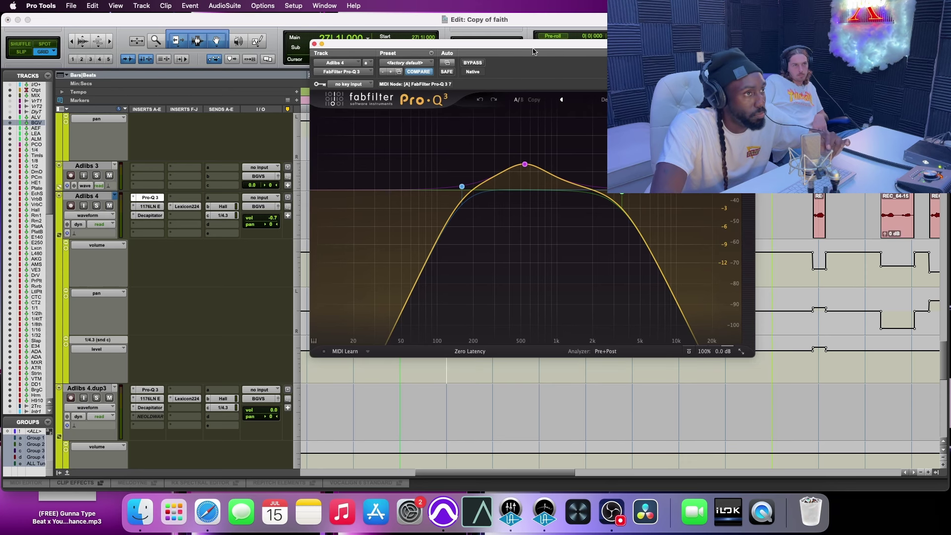
mouse_move(529, 156)
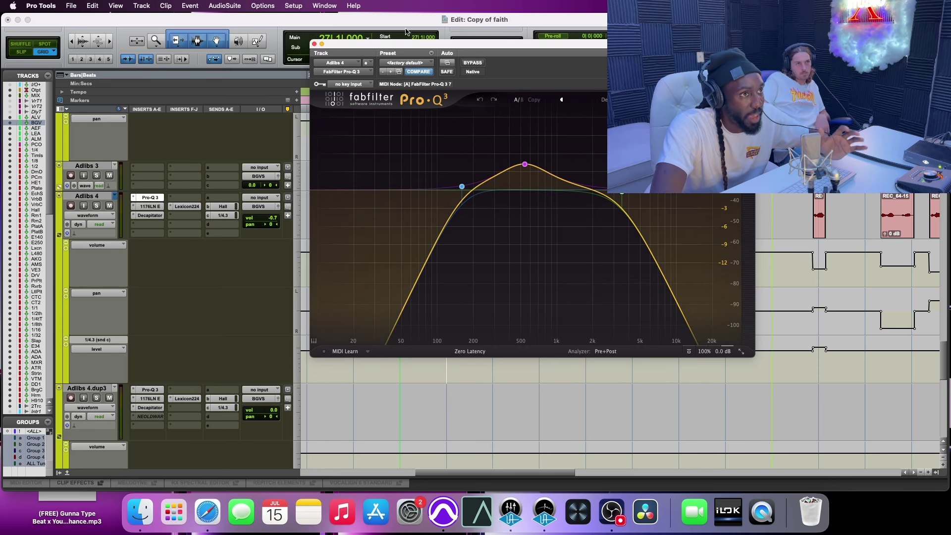
click(314, 44)
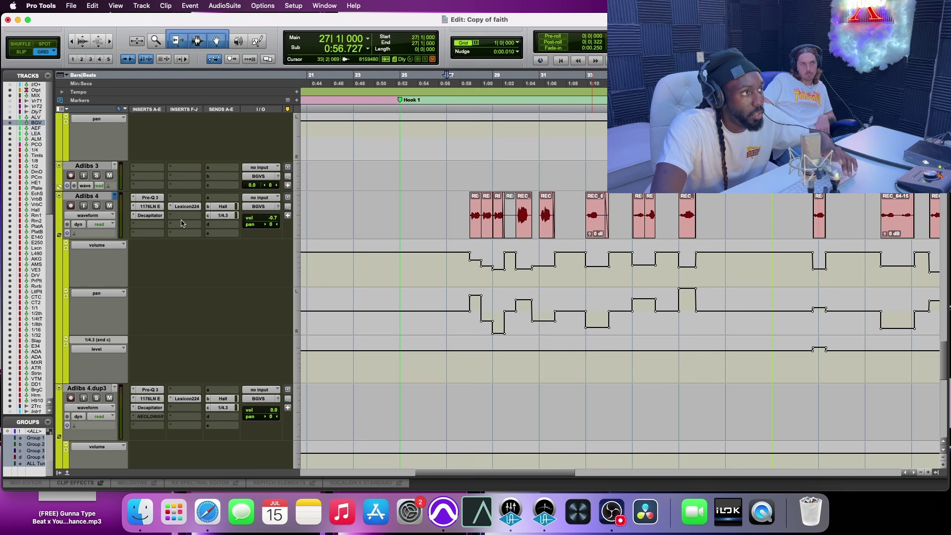
Step: Examine the 1176LN limiter and Decapitator settings on Adlibs 4, closing the plug-in window when done
click(150, 207)
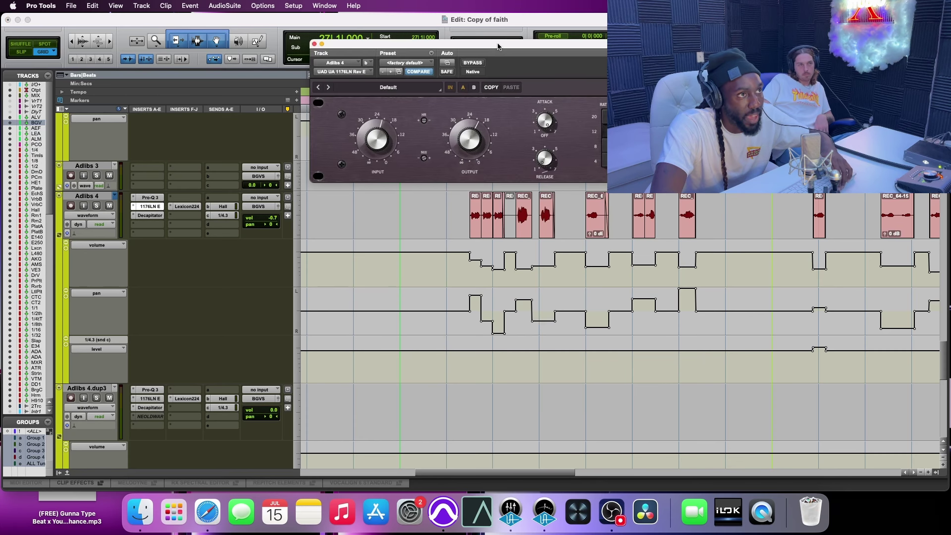
drag(498, 46, 400, 56)
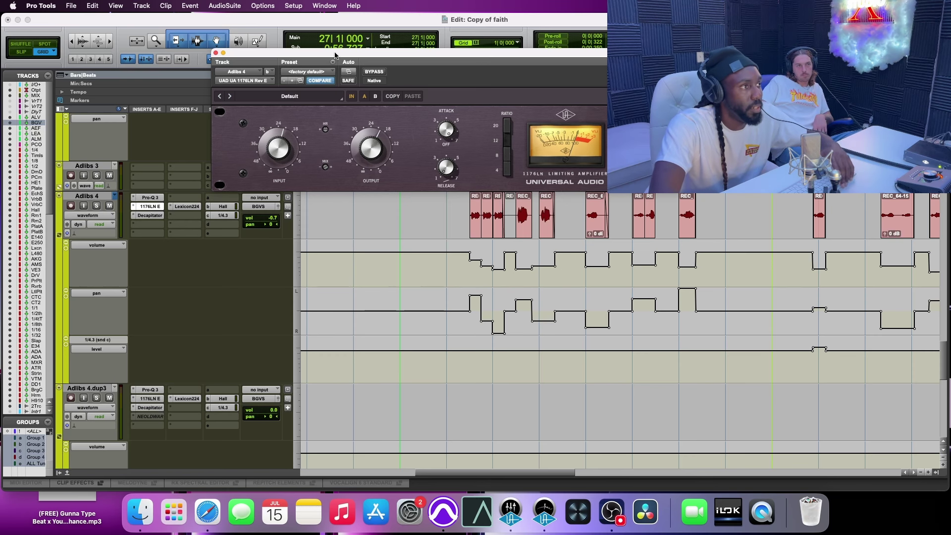
click(149, 216)
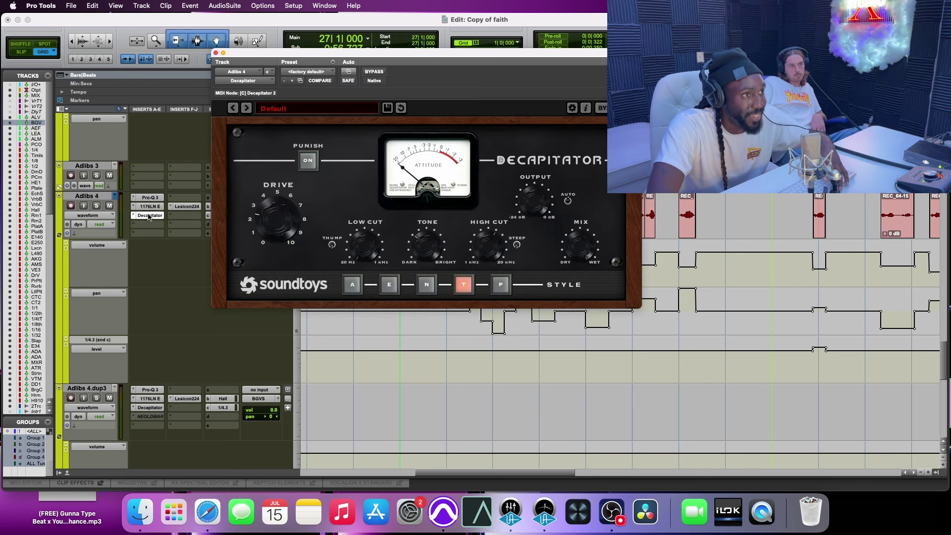
drag(411, 46, 343, 53)
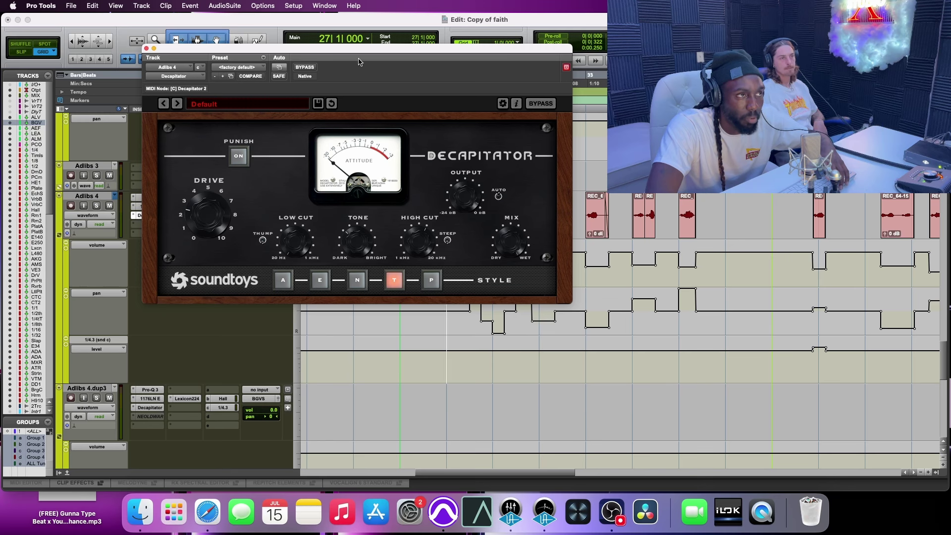
drag(376, 53, 355, 108)
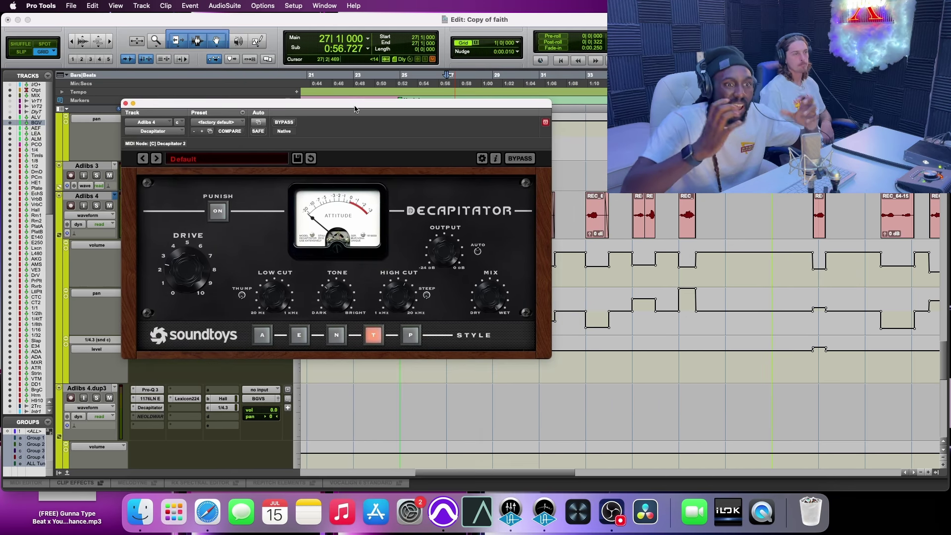
key(super+w)
Step: Play the mix from bar 27 and look through the hook, doubles and adlib tracks down to Adlibs 4.dup3
key(space)
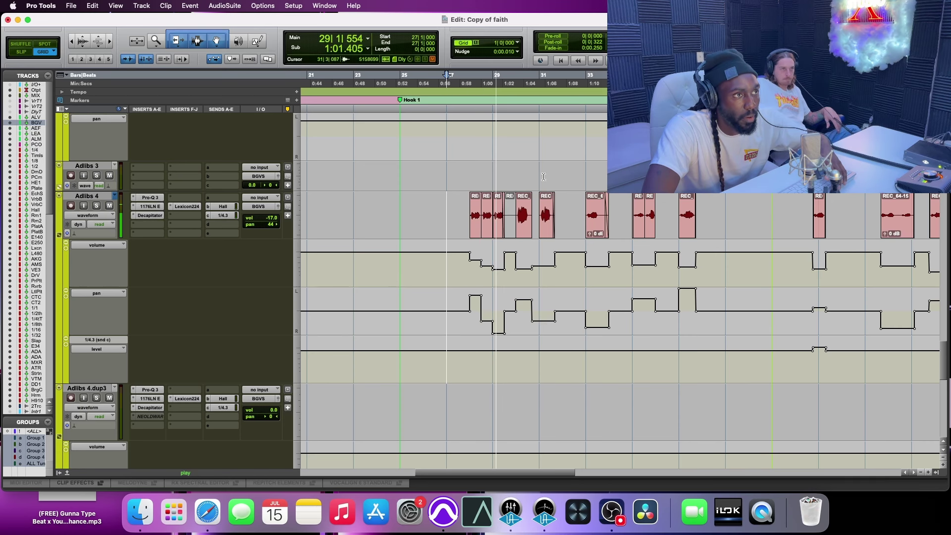
key(space)
scroll(542, 144, down, 8)
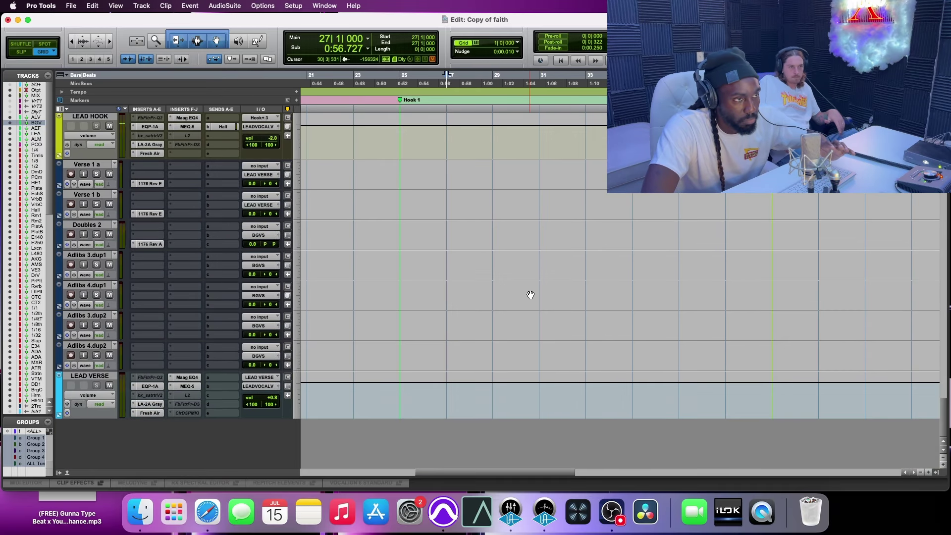
scroll(530, 295, up, 10)
scroll(530, 292, up, 3)
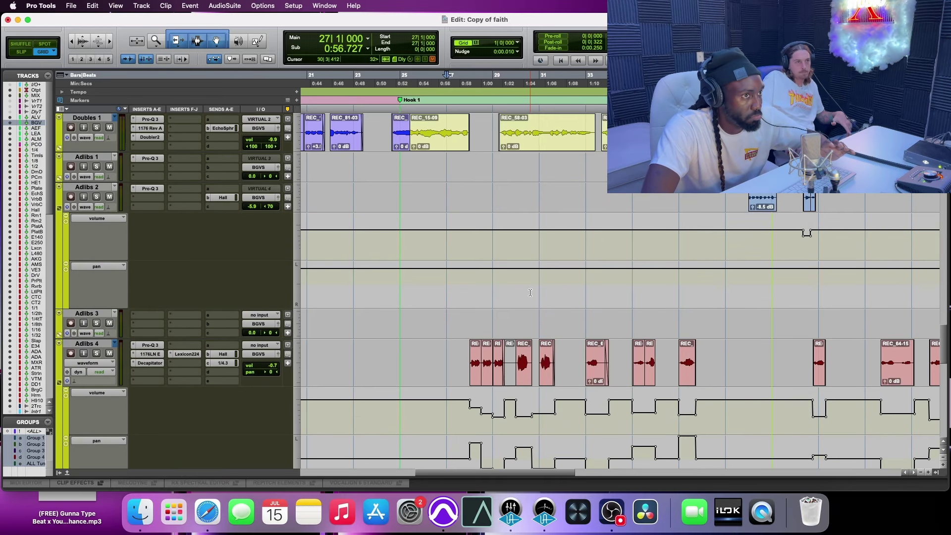
scroll(530, 293, up, 8)
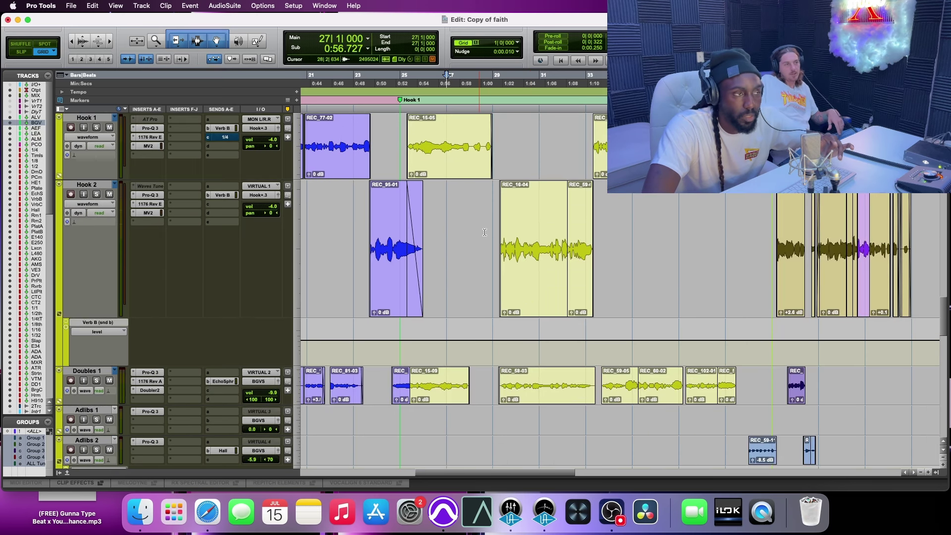
scroll(484, 231, down, 20)
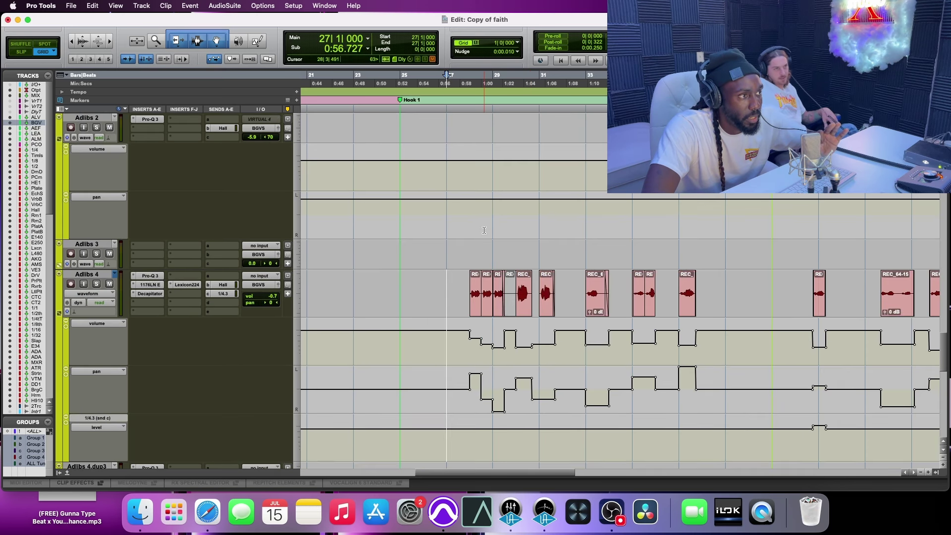
scroll(428, 263, up, 1)
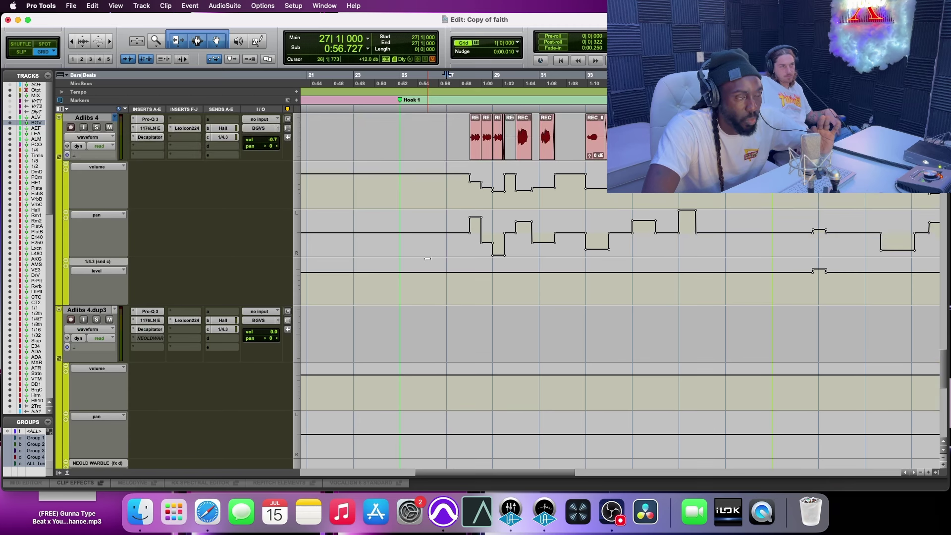
Step: Open the Lexicon 224 reverb on Adlibs 4.dup3 and examine its Atmosphere preset settings
click(194, 322)
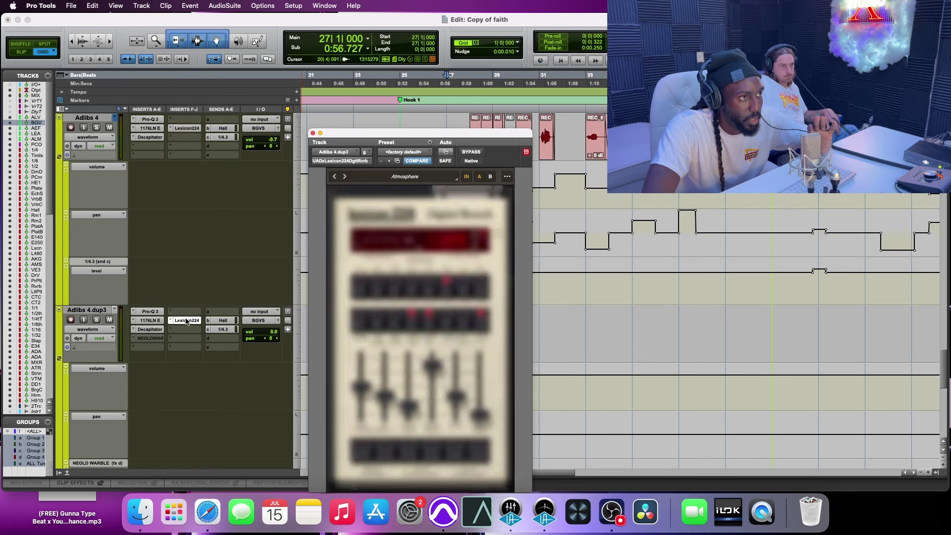
drag(406, 136, 417, 27)
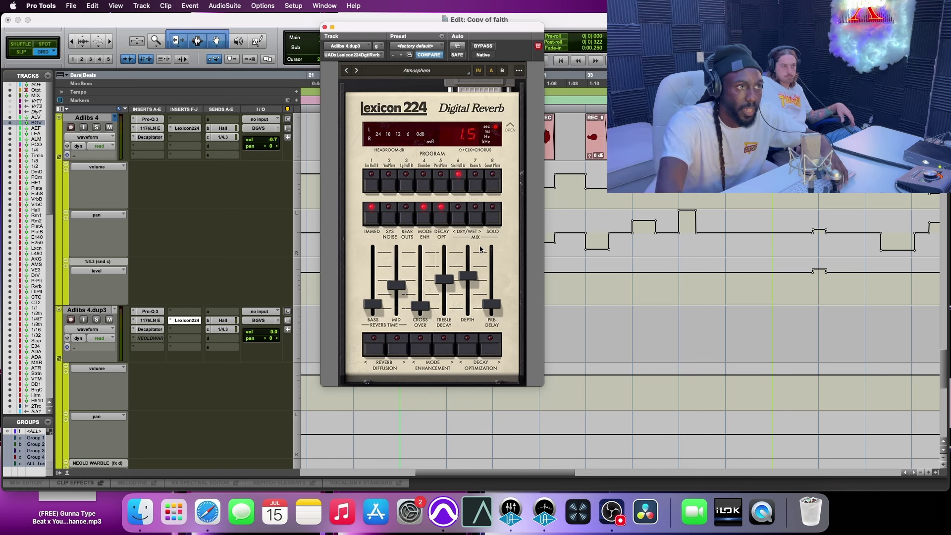
drag(465, 28, 534, 210)
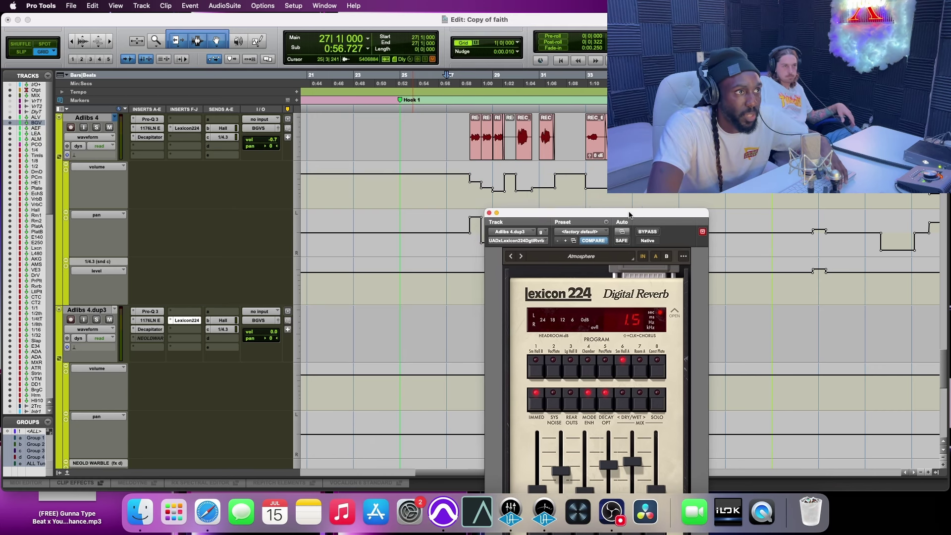
key(space)
key(space)
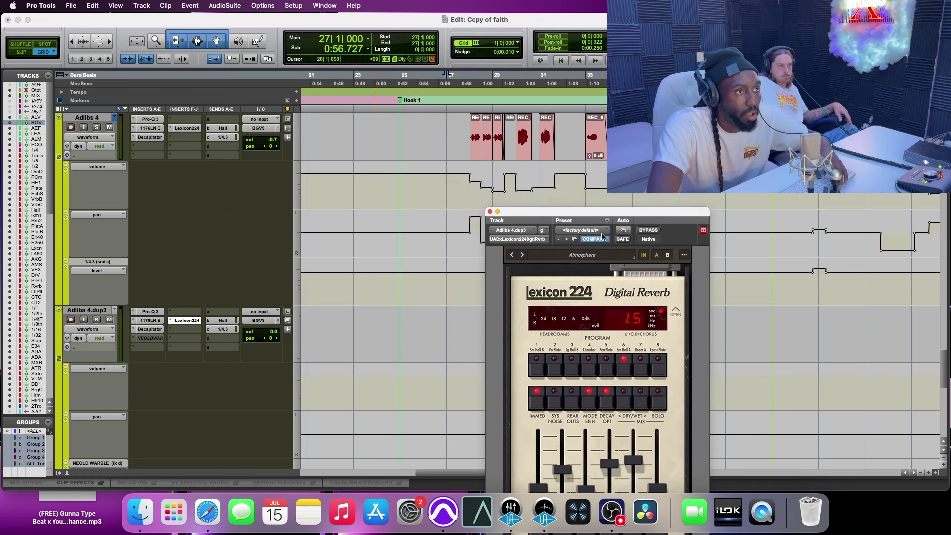
drag(535, 211, 409, 86)
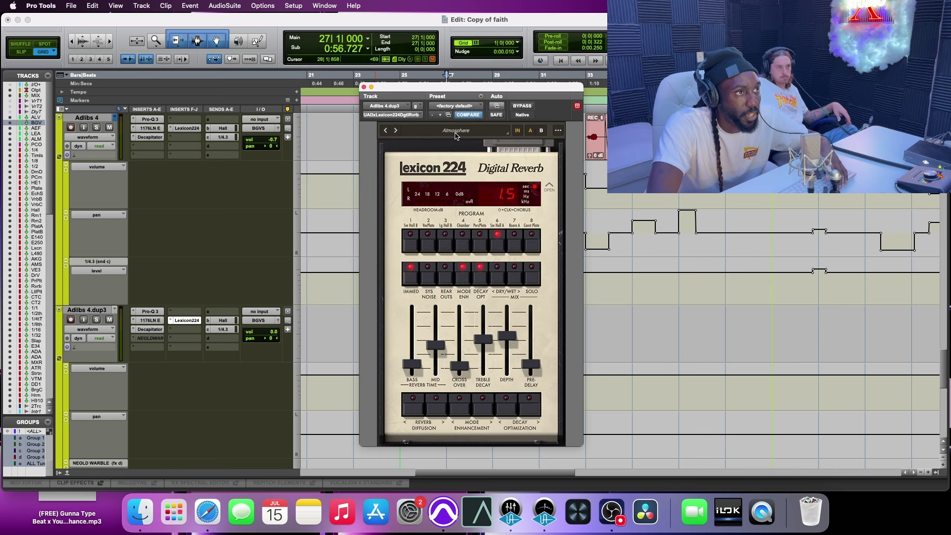
drag(460, 93, 445, 215)
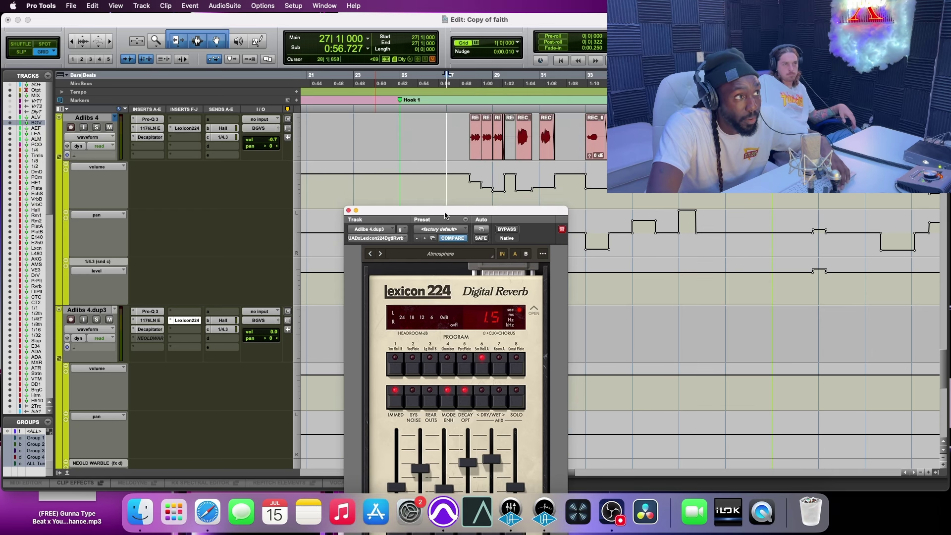
Step: Select the Adlibs 4 clip at bar 30 to audition it, review the Lexicon 224 again and close it
double_click(520, 148)
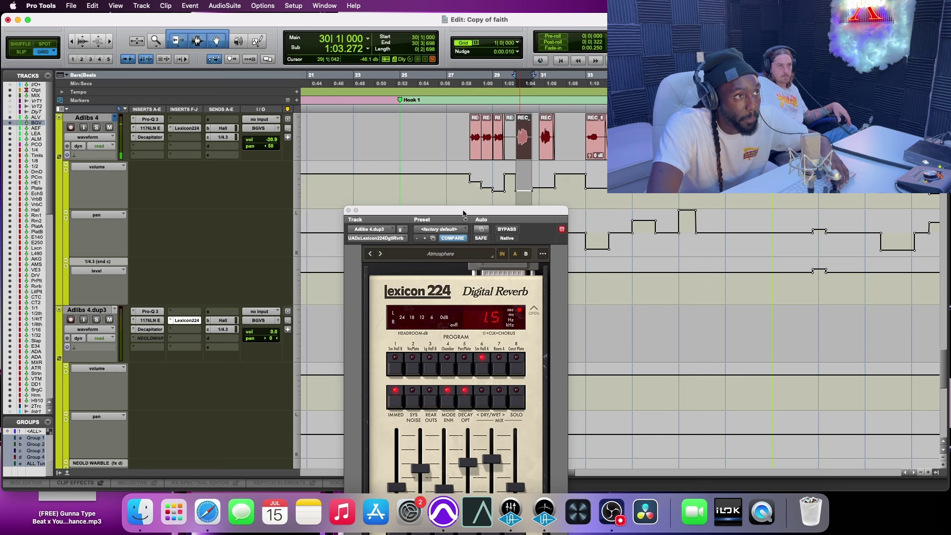
drag(464, 214, 440, 172)
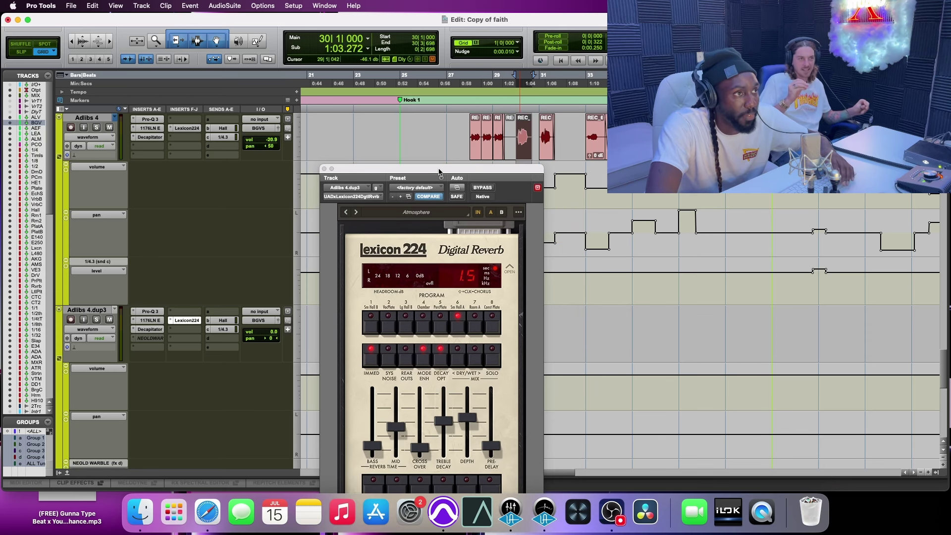
drag(439, 172, 410, 88)
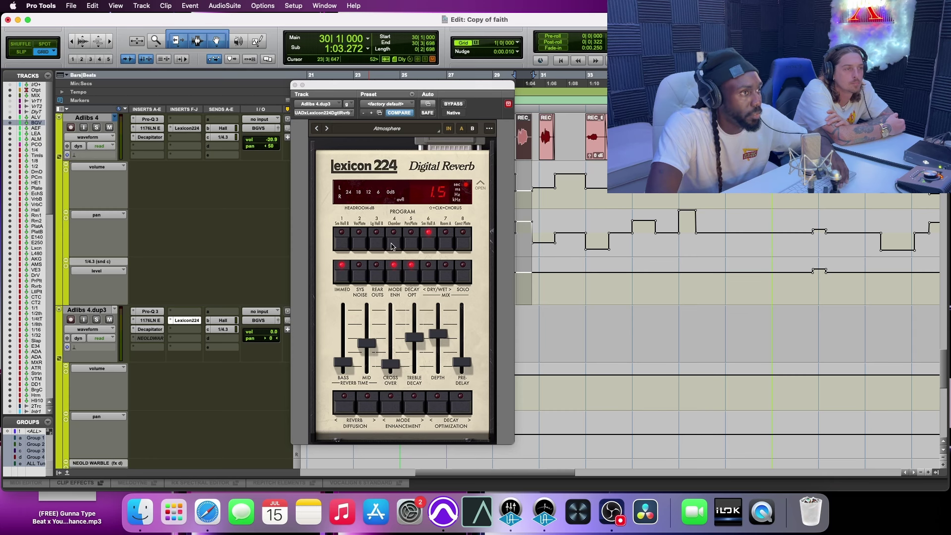
click(294, 85)
Step: Play the mix from bar 33 while looking over the adlib, hook and doubles tracks
scroll(490, 245, up, 3)
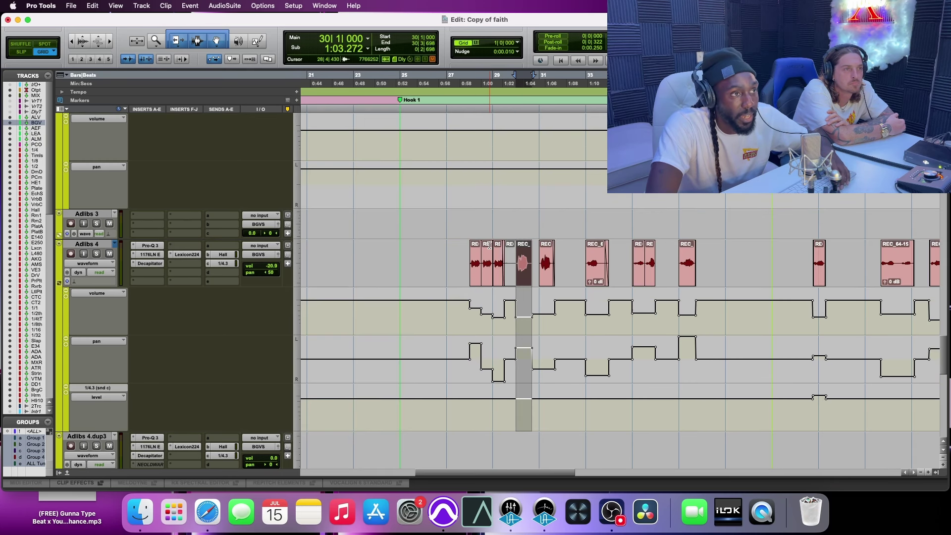
click(577, 248)
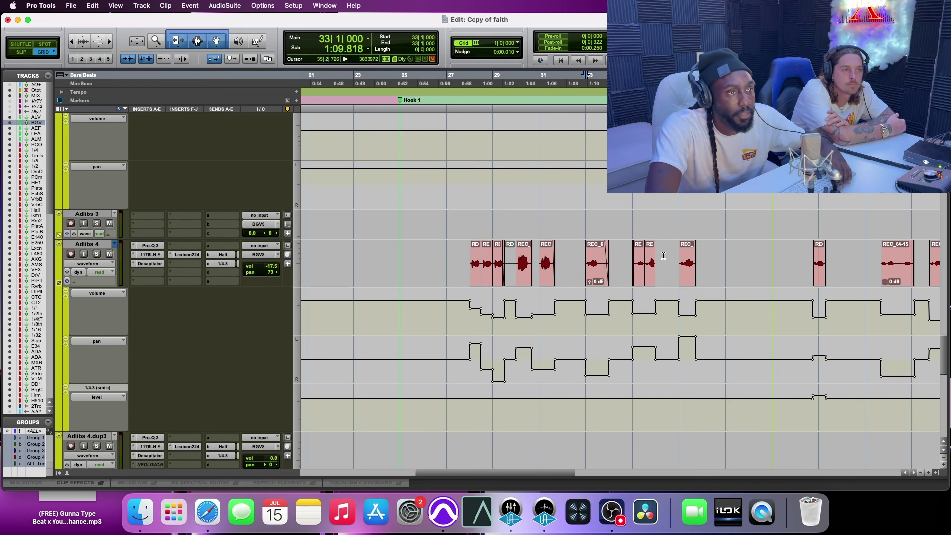
key(space)
scroll(743, 238, down, 2)
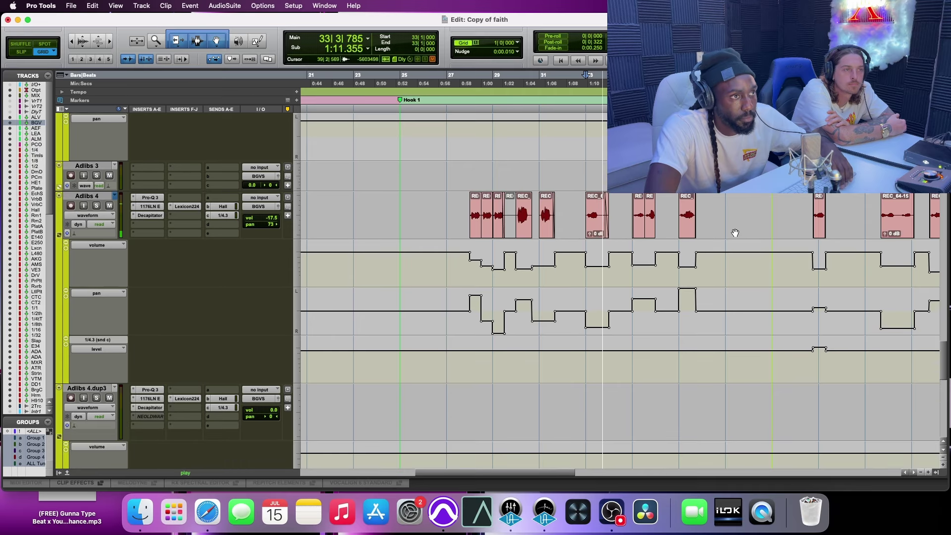
scroll(628, 194, up, 6)
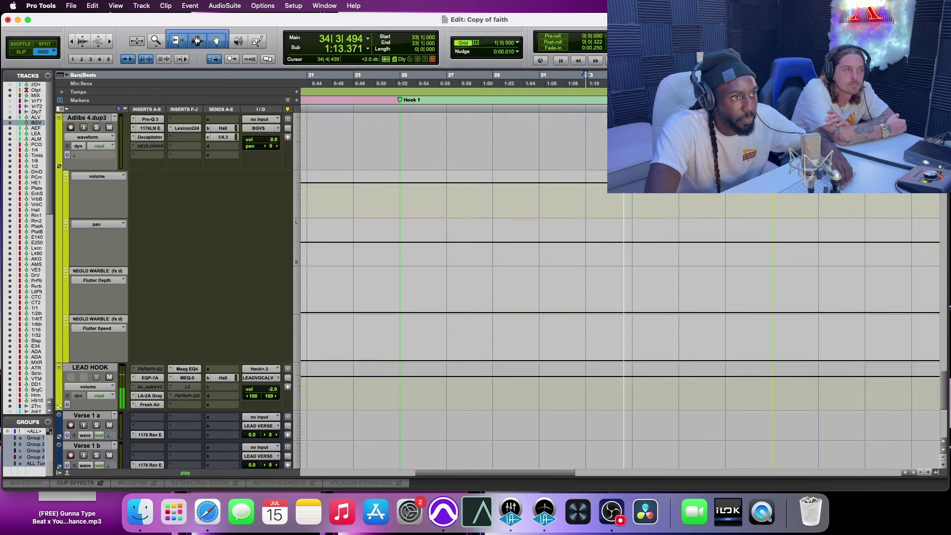
scroll(501, 392, up, 10)
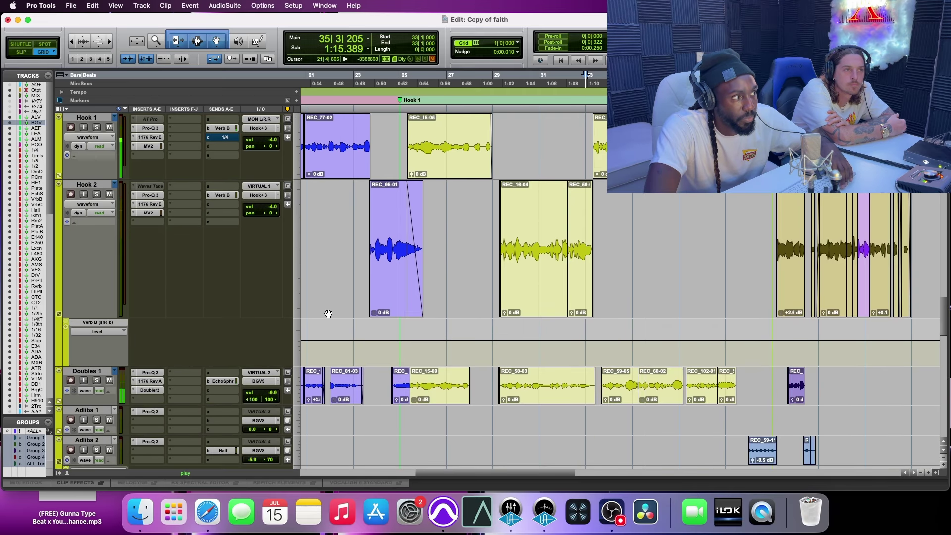
key(space)
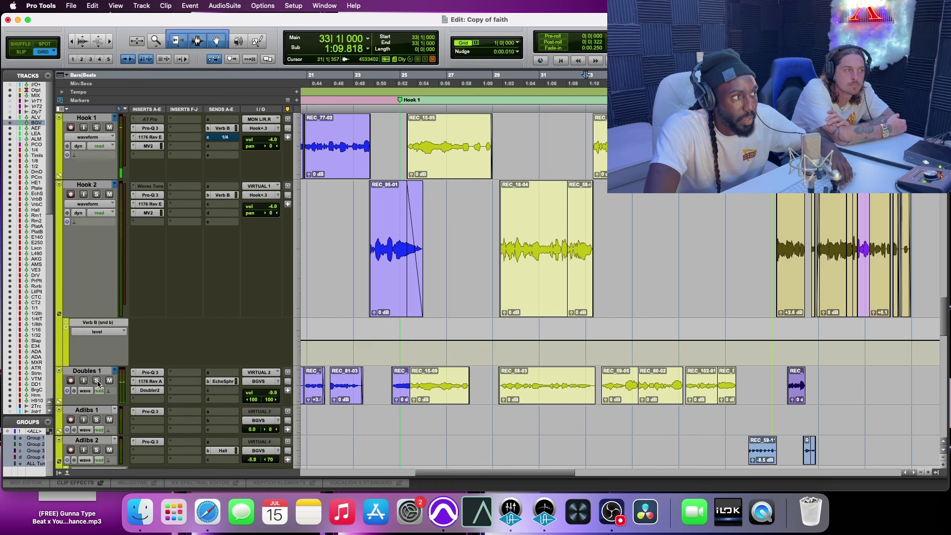
Step: Solo Doubles 1 with playback set to bar 29 and show its volume automation lane
key(shift+s)
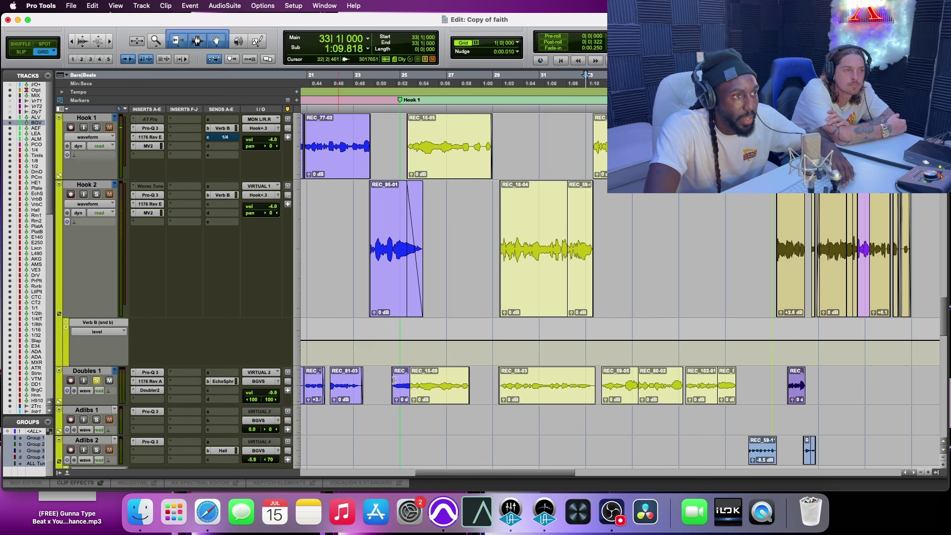
click(493, 377)
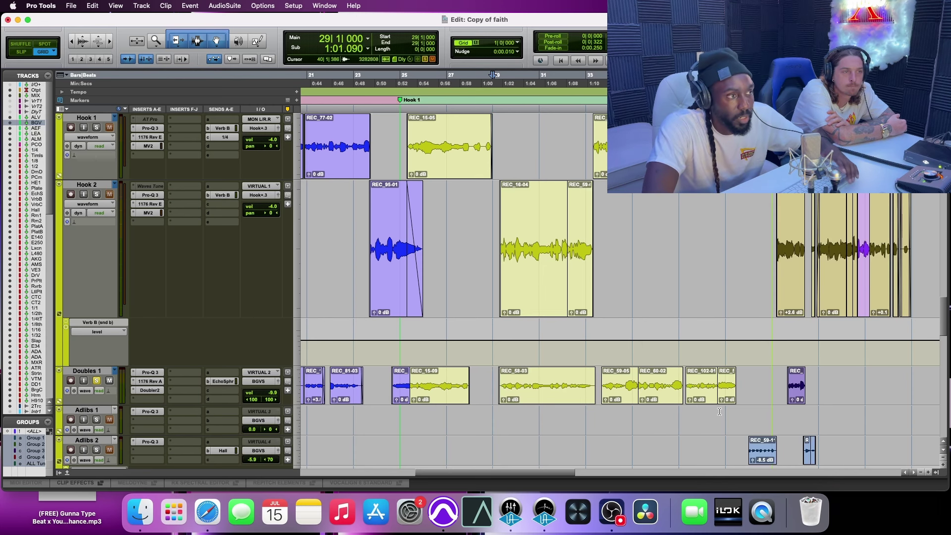
click(59, 401)
Step: Audition the REC_58-03 clip on Doubles 1 and raise the volume automation across it to -4.1 dB
click(520, 396)
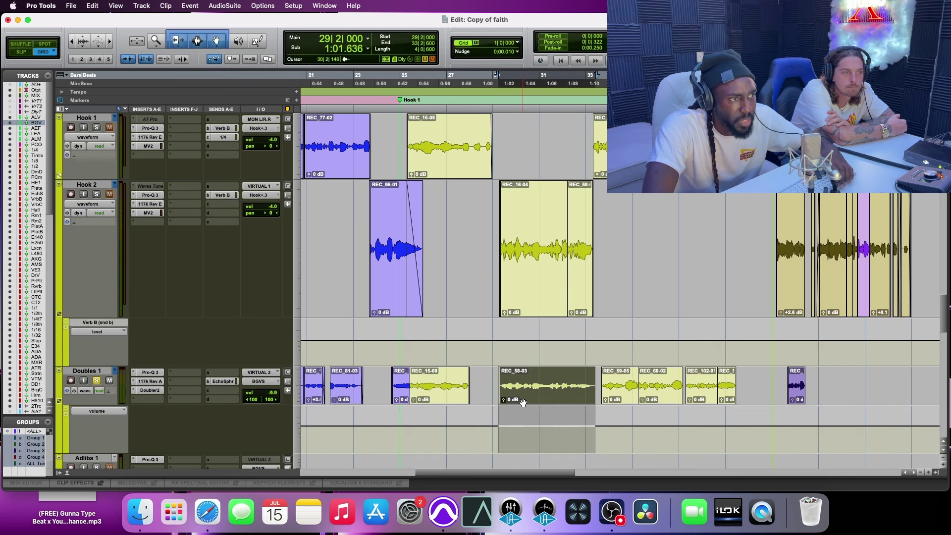
key(space)
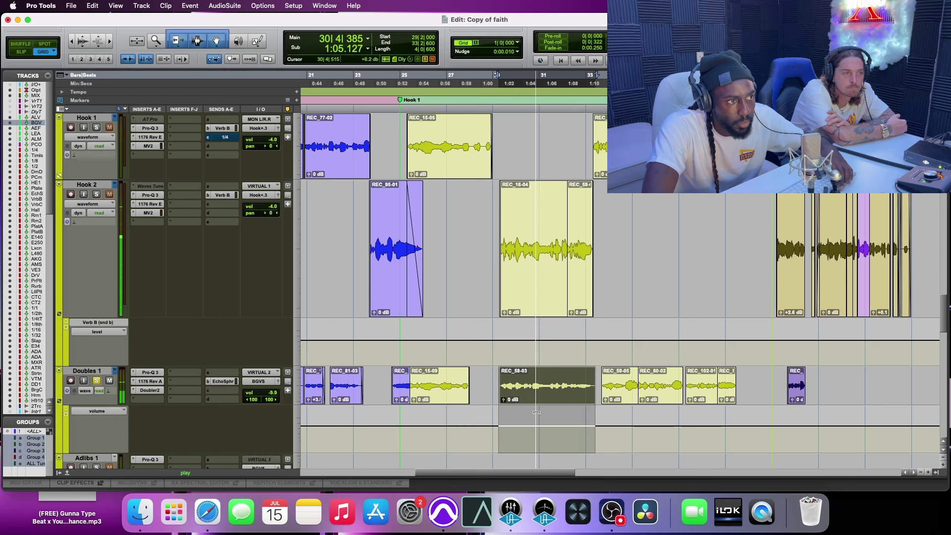
key(space)
drag(536, 412, 535, 408)
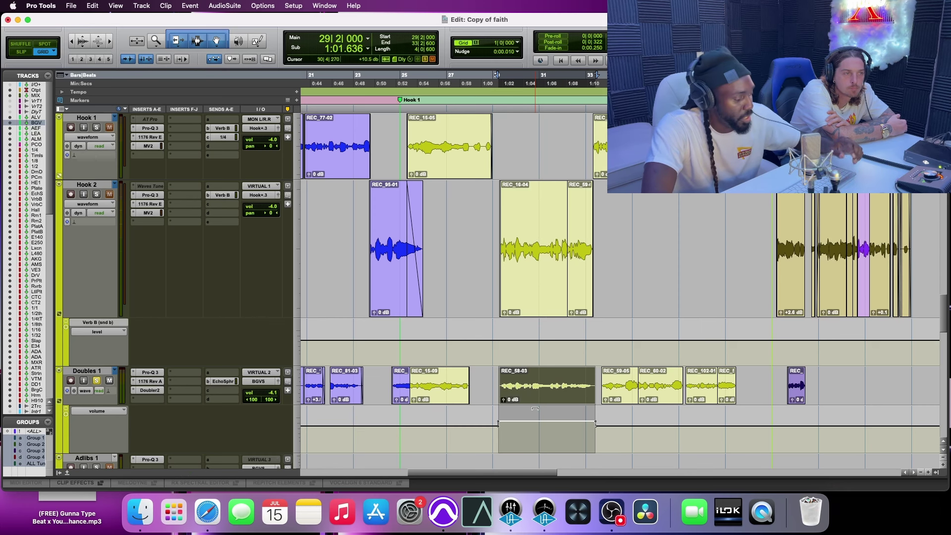
Step: Undo the volume automation raise on Doubles 1, turn off its solo and play the mix from bar 29
click(494, 434)
key(super+z)
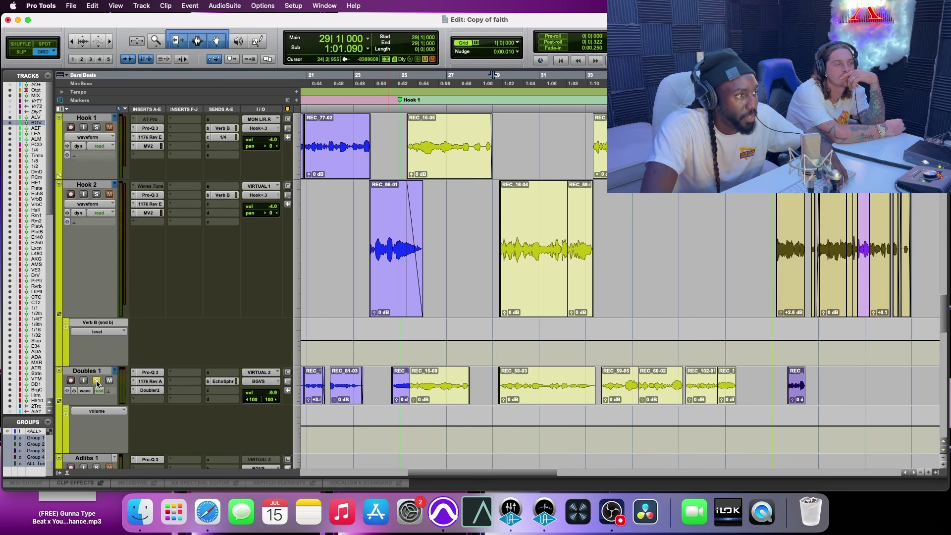
key(space)
scroll(721, 275, down, 10)
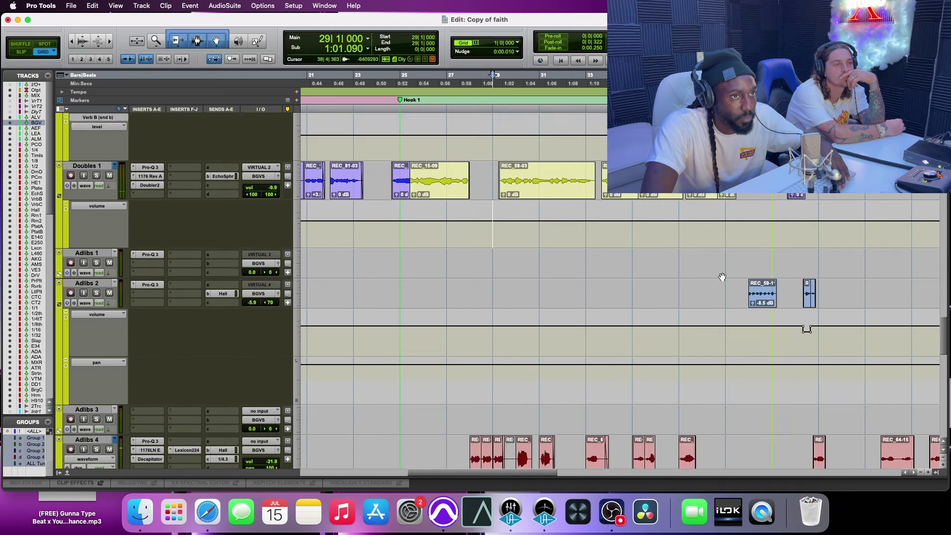
key(space)
Step: Examine the clips and the volume, pan and send automation of the Adlibs tracks across the whole song
scroll(724, 272, down, 5)
scroll(484, 245, down, 5)
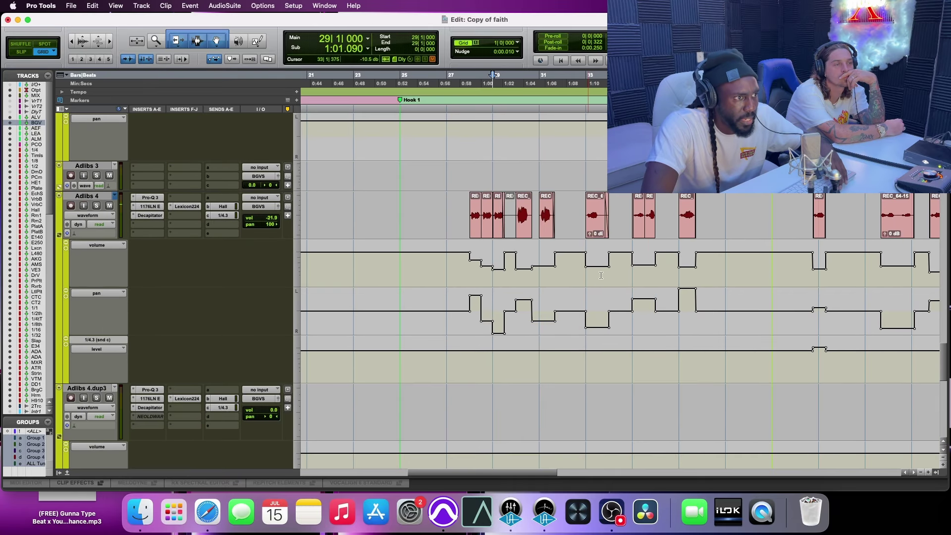
click(921, 473)
click(921, 473)
scroll(829, 354, up, 15)
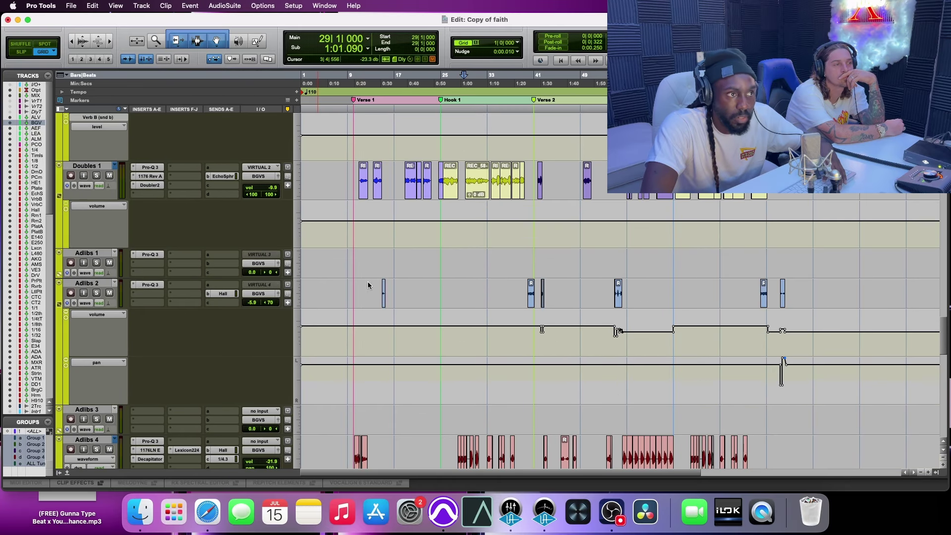
scroll(456, 264, down, 3)
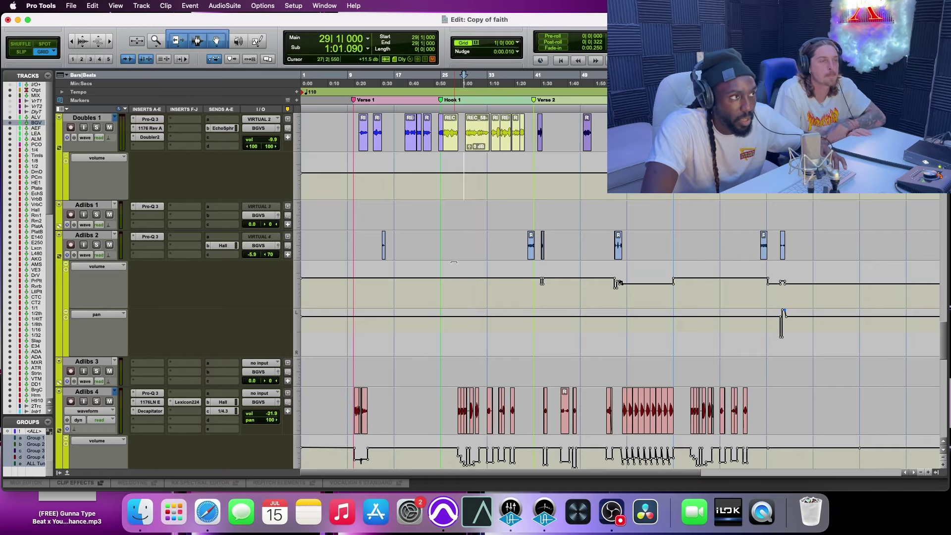
scroll(456, 264, down, 20)
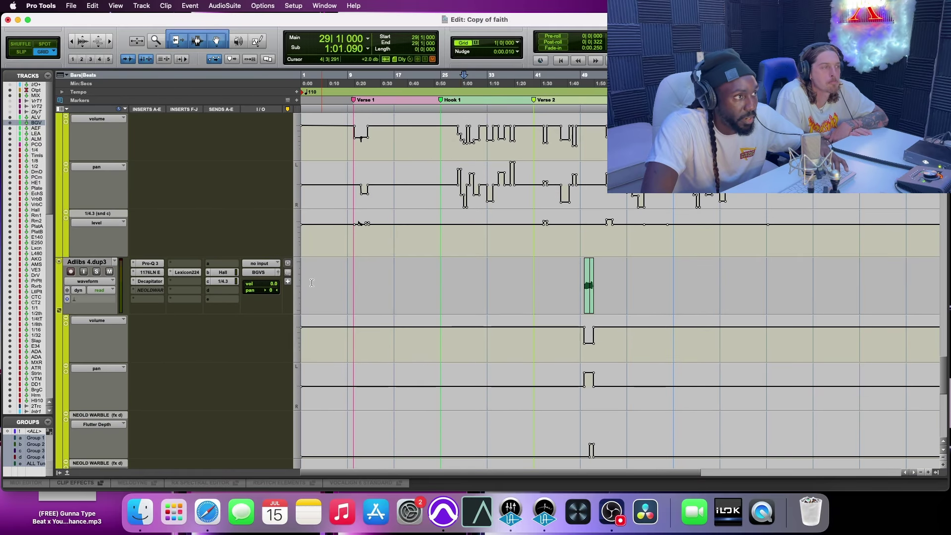
scroll(367, 278, down, 5)
scroll(421, 270, up, 5)
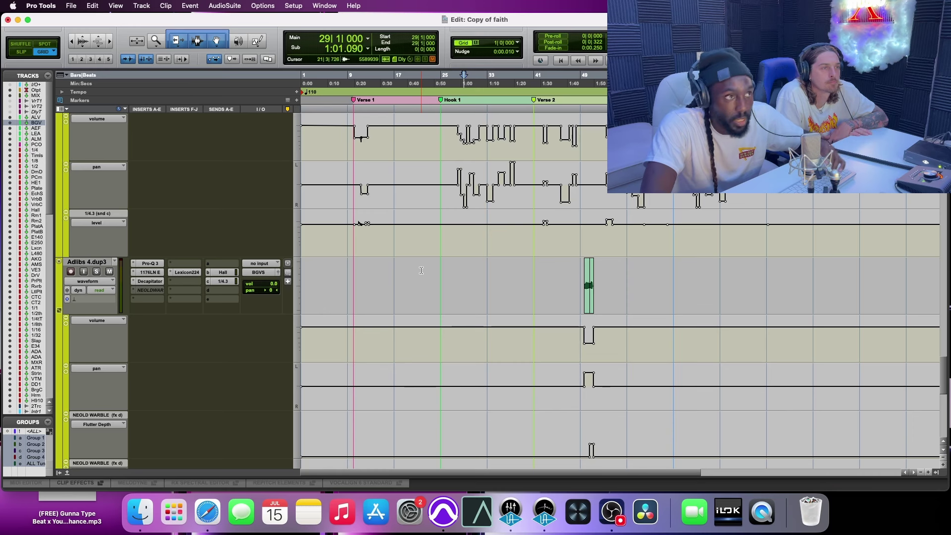
scroll(421, 271, up, 15)
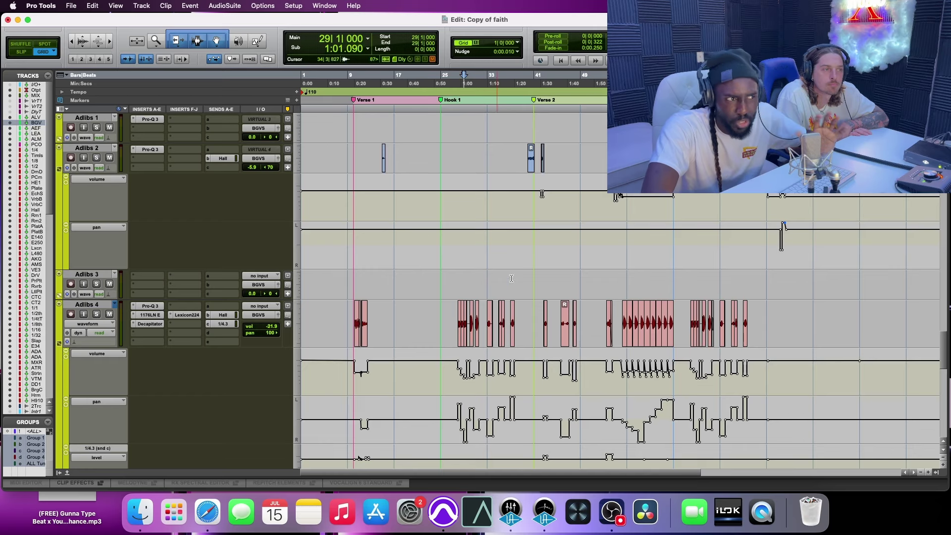
scroll(511, 278, down, 5)
scroll(495, 273, up, 4)
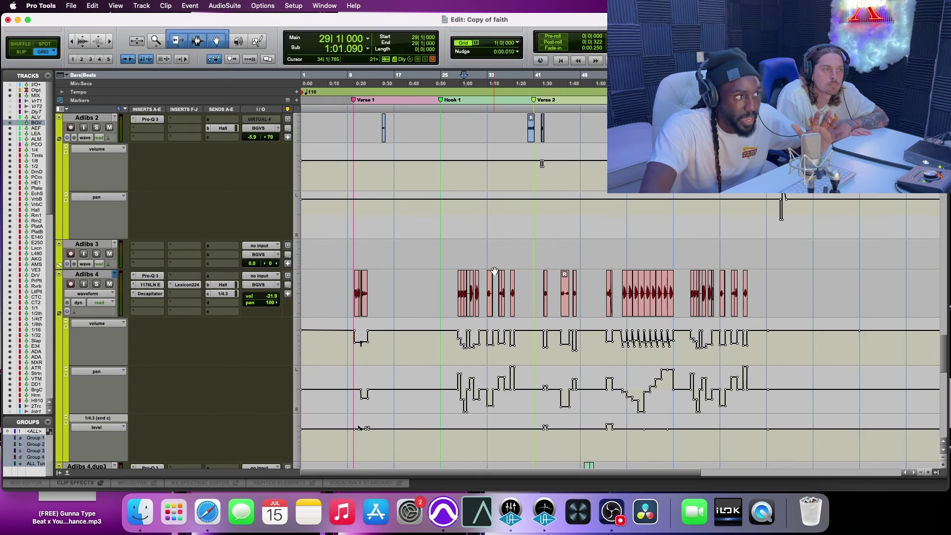
Step: Set the playback position to bar 41 at Verse 2, then review the 1/4.3 send fader on Adlibs 4 and close it
click(533, 285)
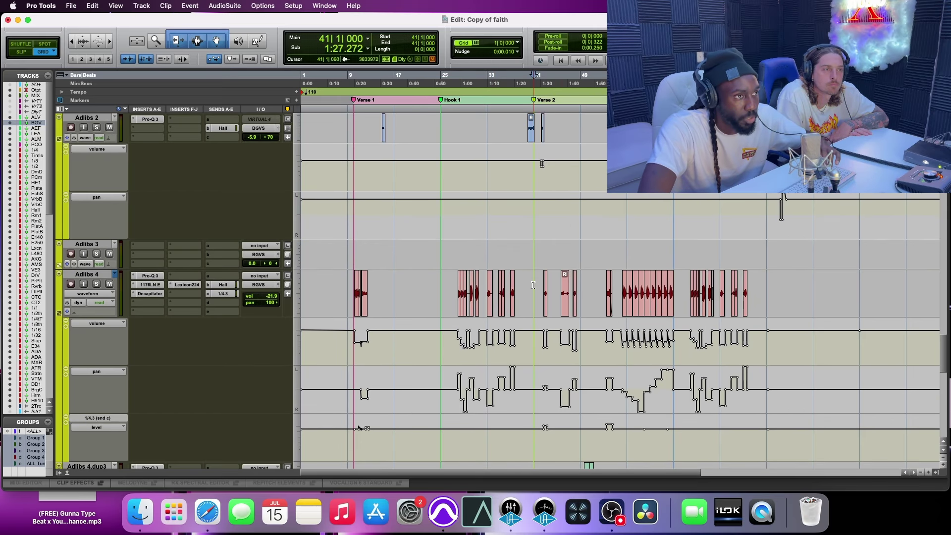
scroll(533, 285, up, 3)
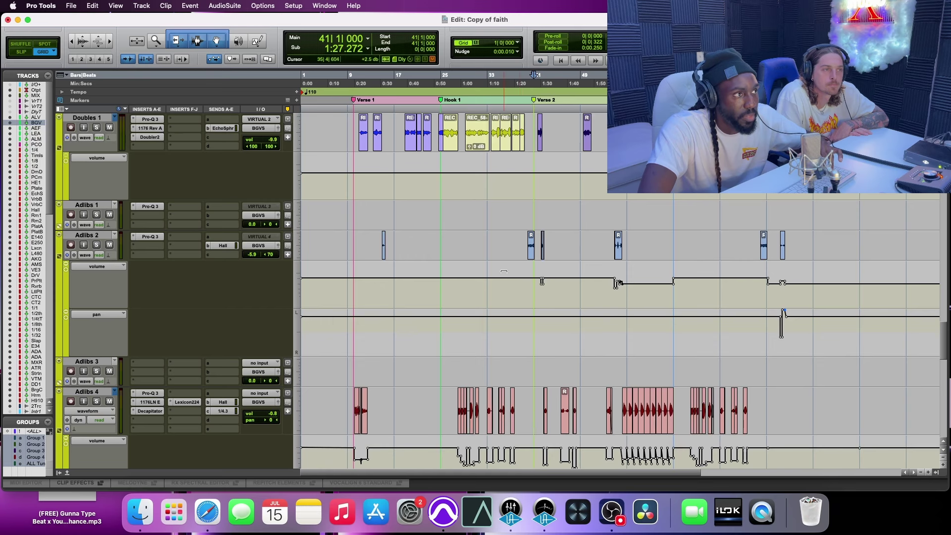
scroll(593, 258, down, 6)
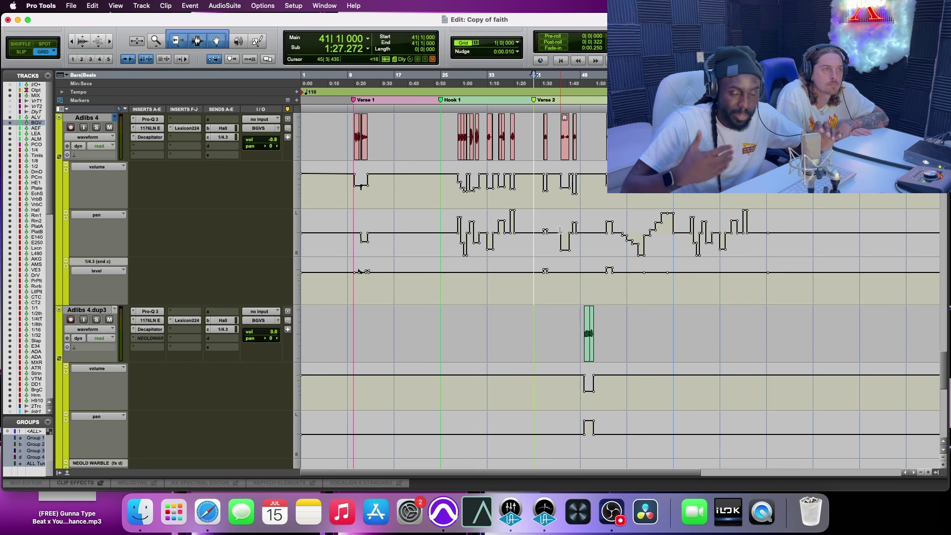
scroll(190, 100, up, 3)
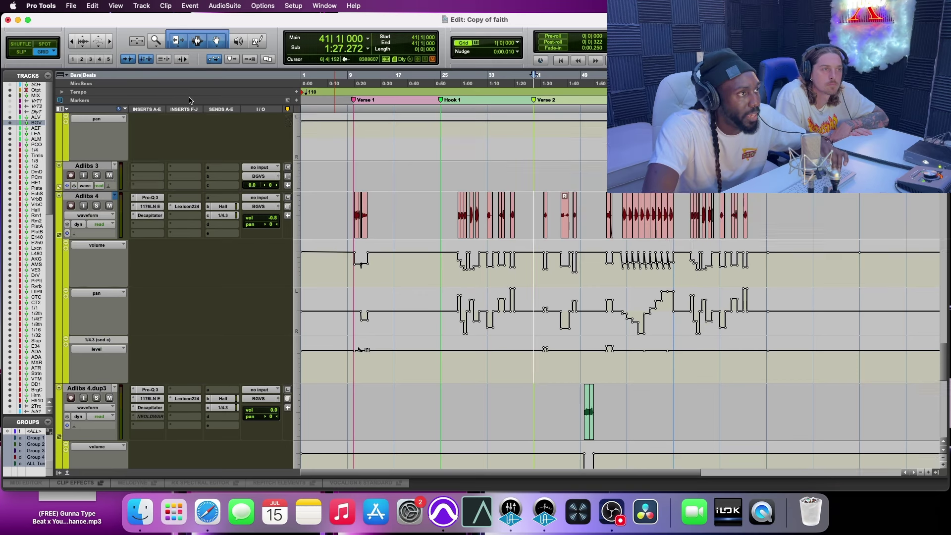
click(222, 215)
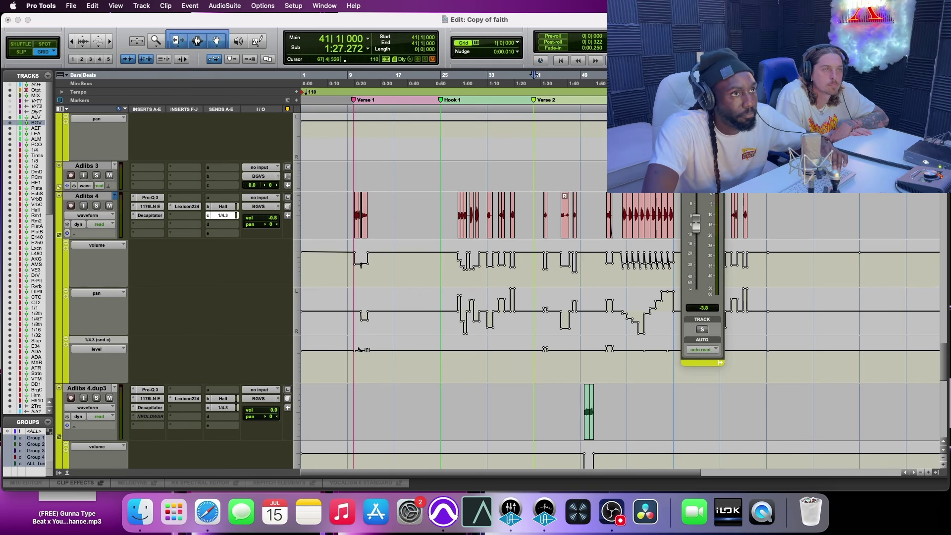
click(406, 339)
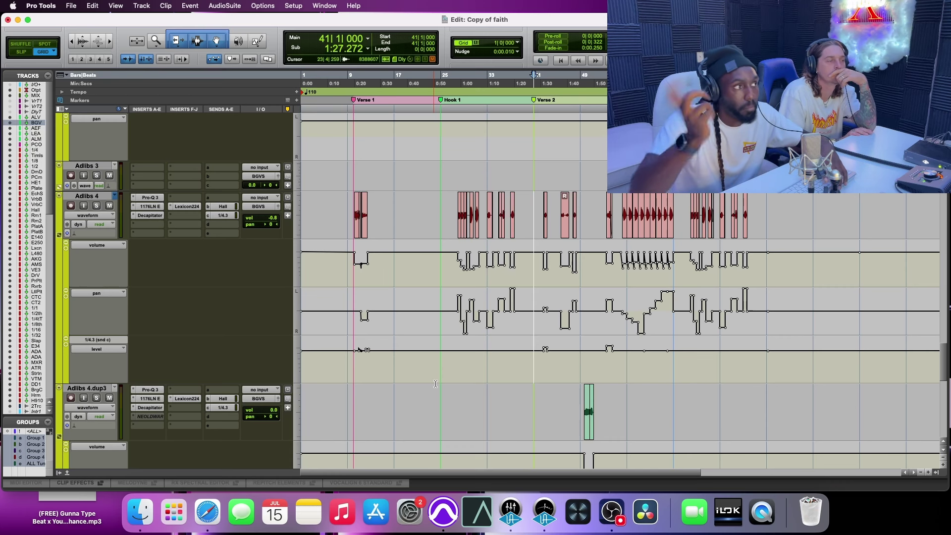
Step: Play from bar 41, solo Adlibs 4 to audition its Verse 2 adlibs, and stop playback
key(space)
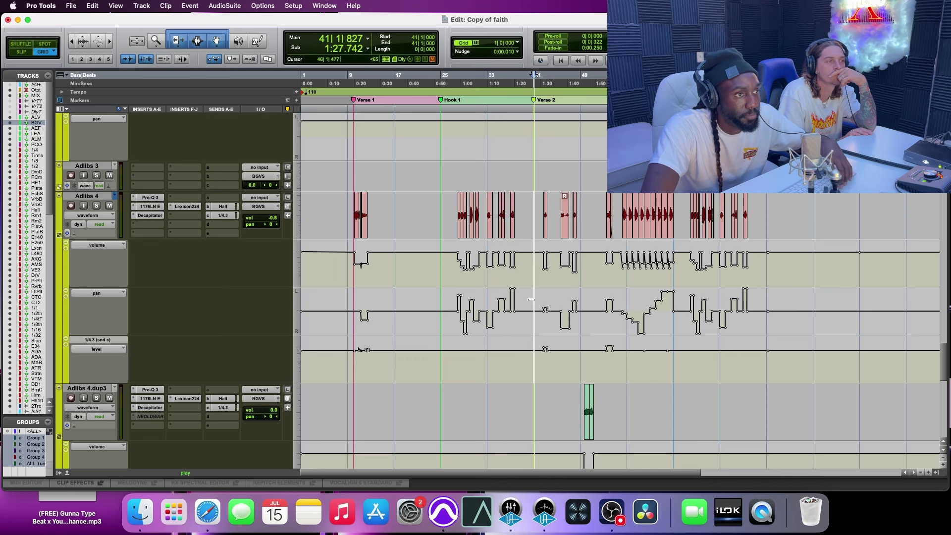
click(97, 206)
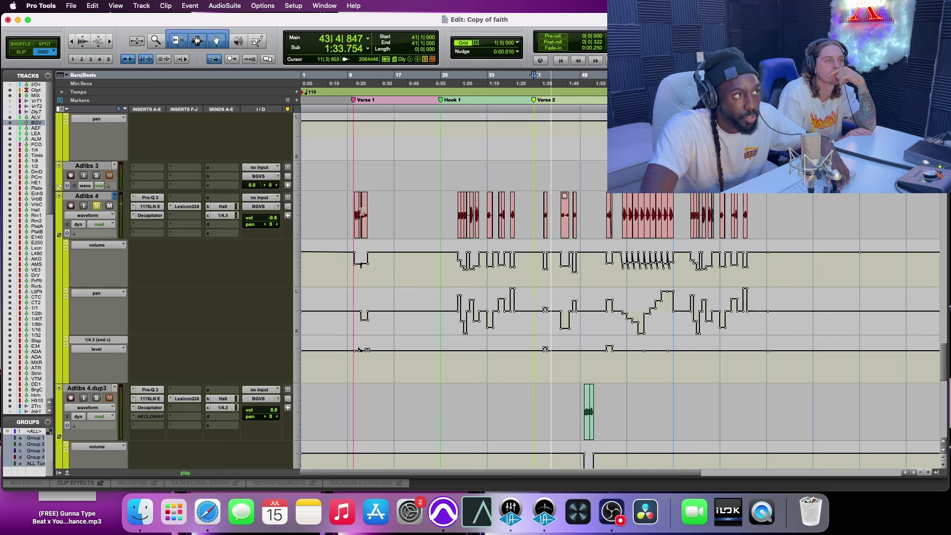
key(space)
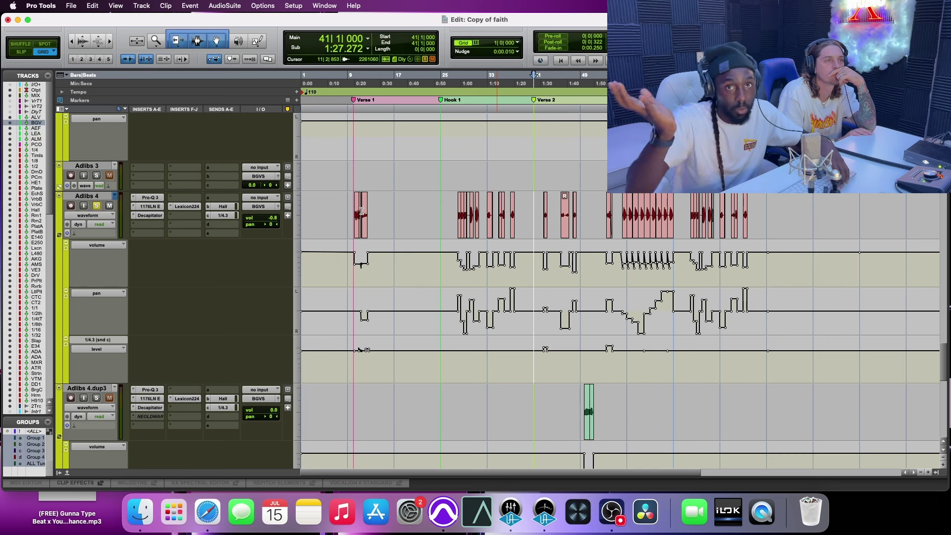
scroll(362, 212, down, 10)
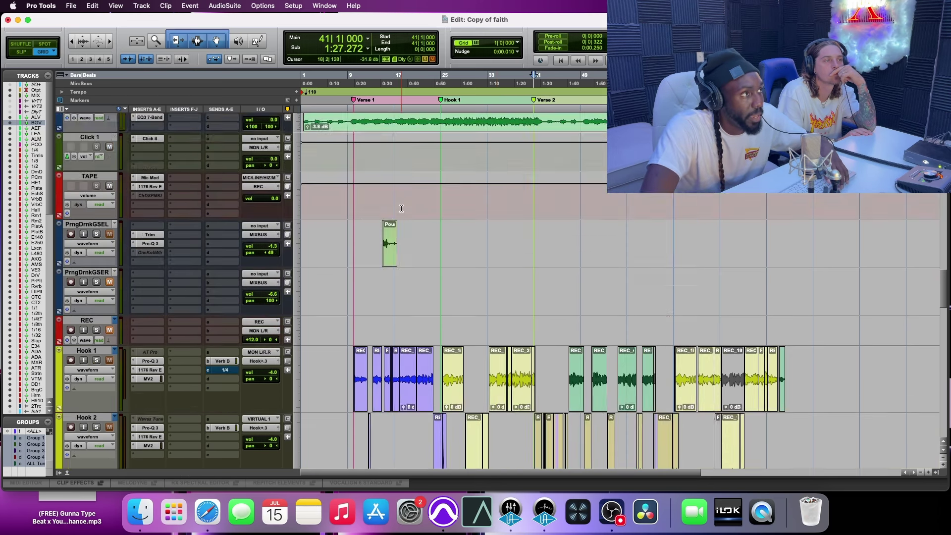